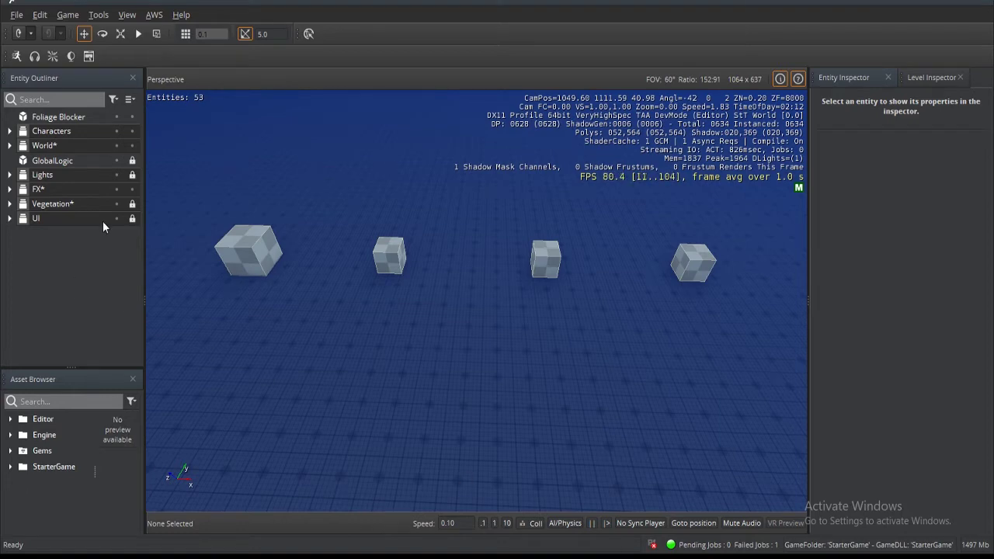
Open the editor's global preferences from the Edit menu and dismiss them without changes.
{"action": "left_click", "coordinate": [40, 14]}
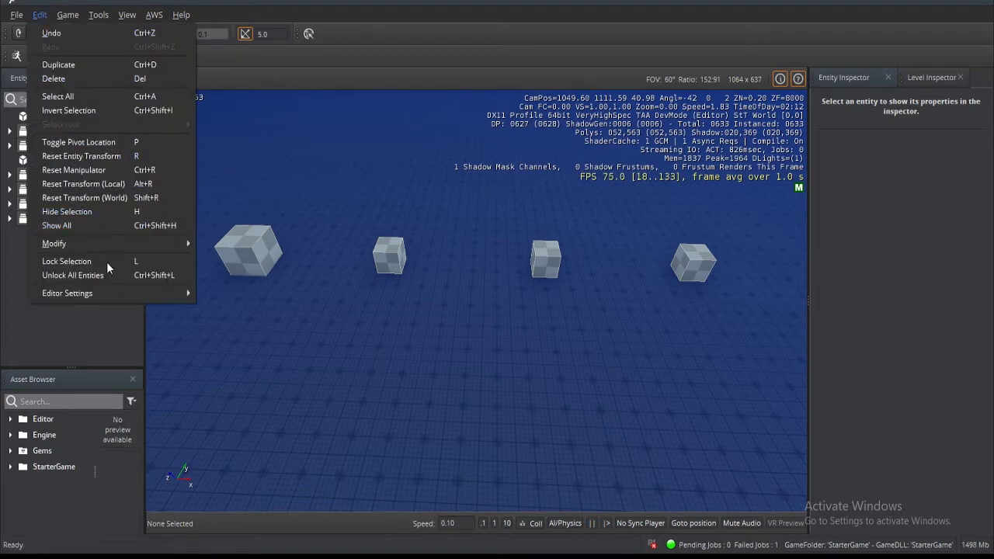
{"action": "mouse_move", "coordinate": [91, 300]}
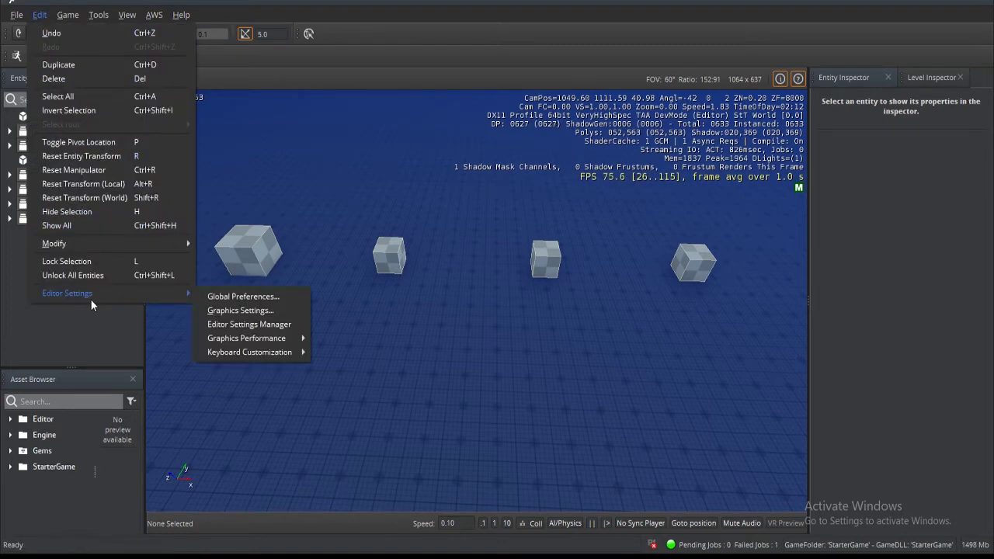
{"action": "left_click", "coordinate": [261, 298]}
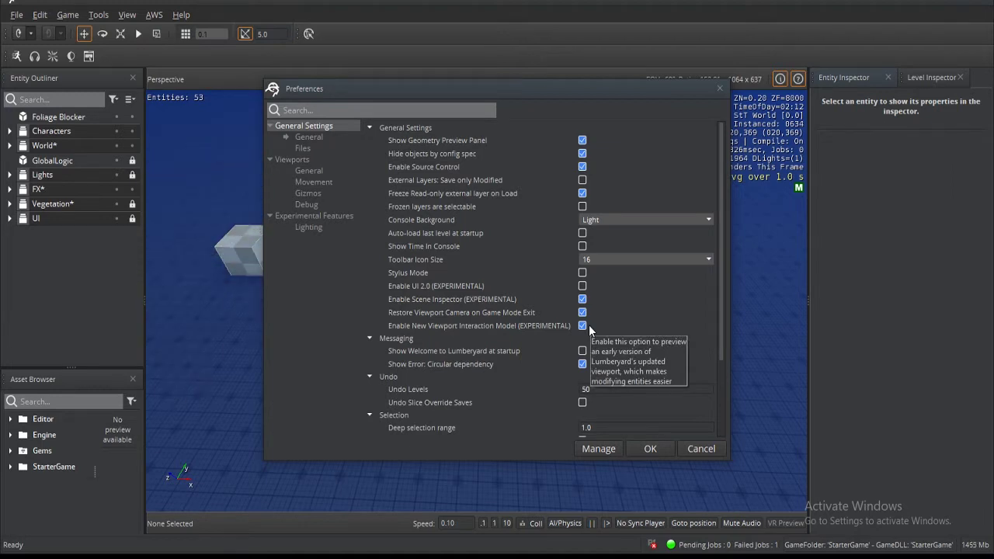
{"action": "left_click", "coordinate": [701, 449]}
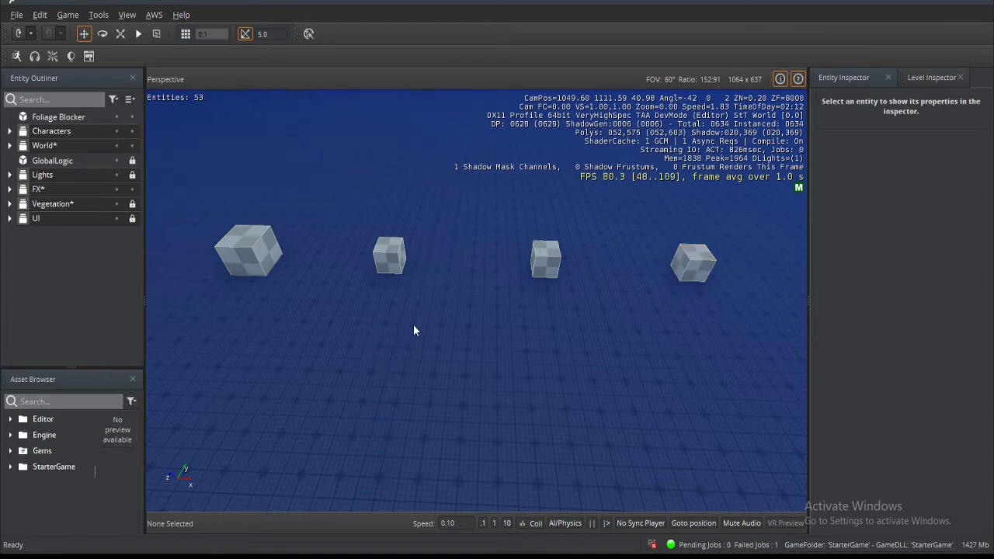
Select the leftmost Square cube, toggling the selection off and on, ending with it selected.
{"action": "left_click", "coordinate": [255, 255]}
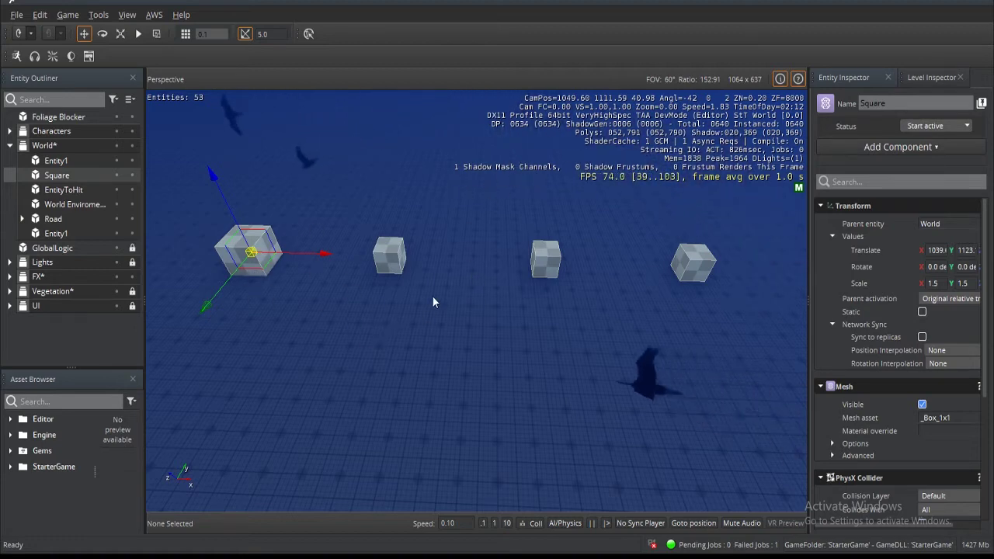
{"action": "left_click", "coordinate": [638, 306]}
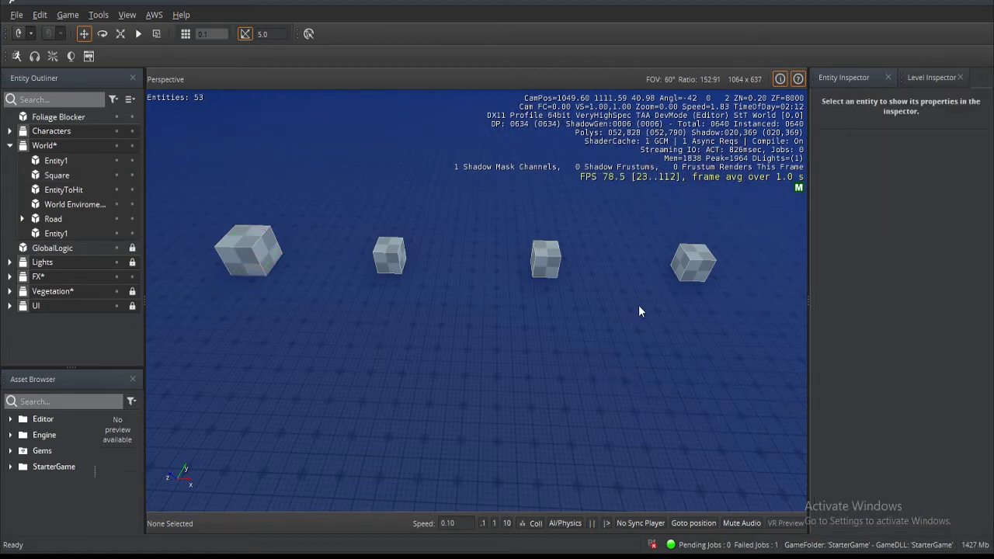
{"action": "left_click", "coordinate": [250, 256]}
{"action": "left_click", "coordinate": [442, 379]}
{"action": "left_click", "coordinate": [250, 250]}
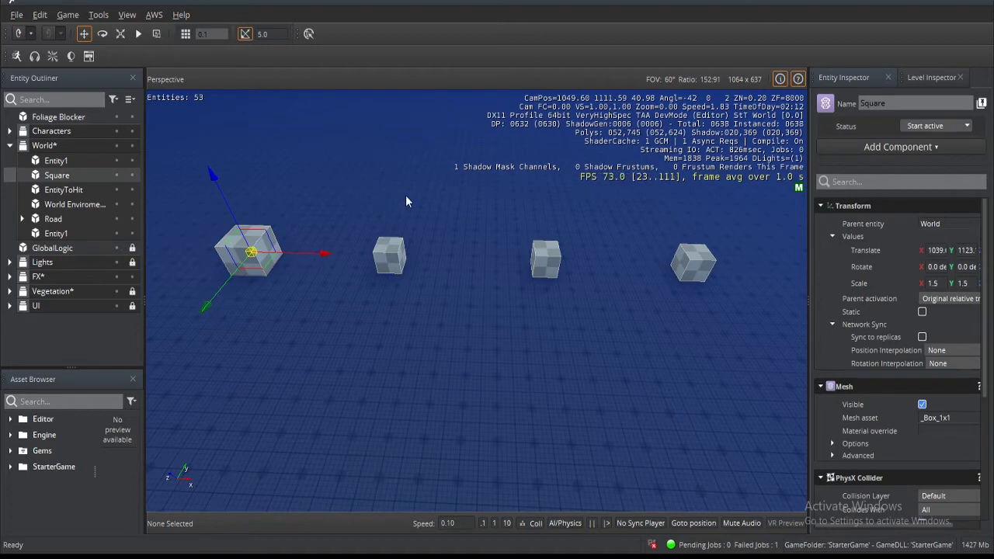
Ctrl-add the other three cubes, shift all four along X, then select only Entity1.
{"action": "left_click", "coordinate": [391, 259], "text": "ctrl"}
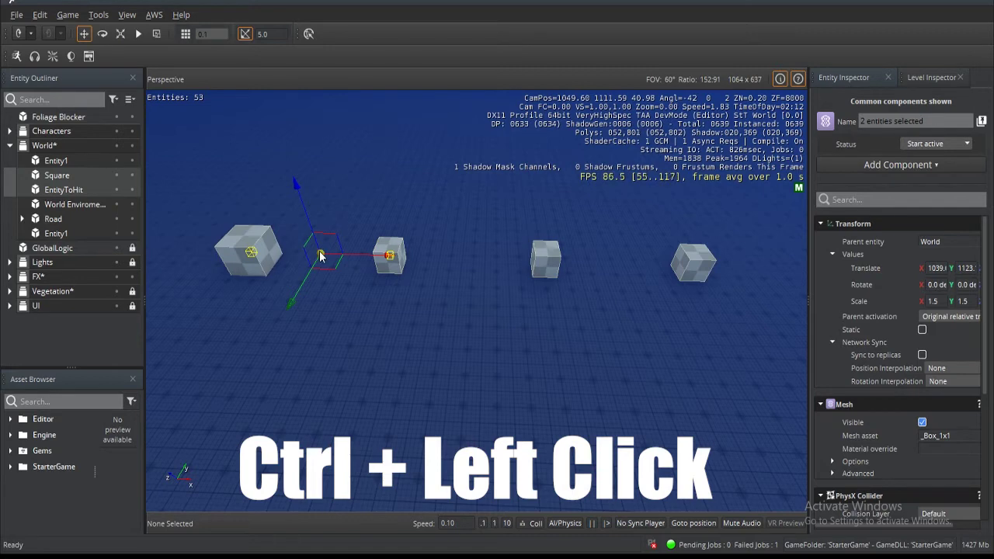
{"action": "left_click", "coordinate": [543, 261], "text": "ctrl"}
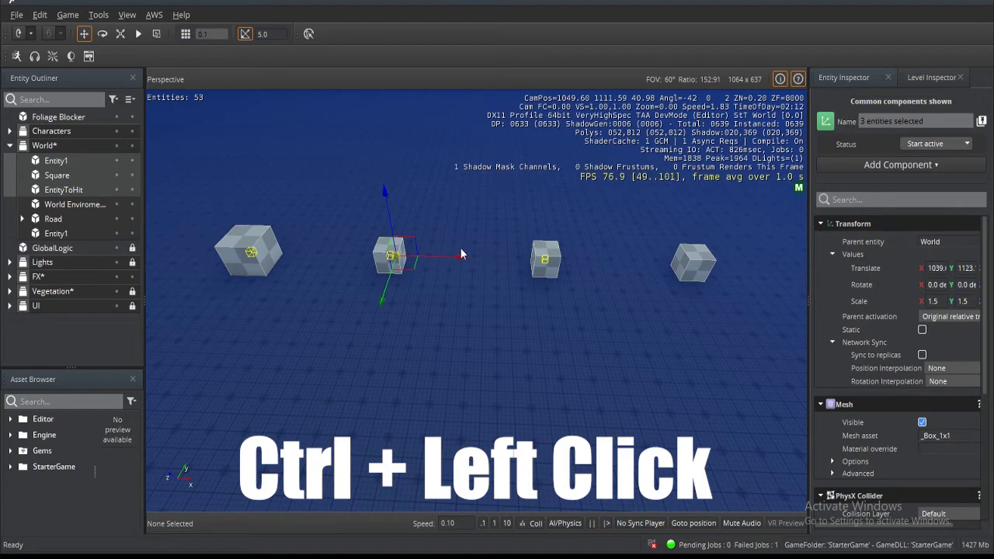
{"action": "left_click", "coordinate": [699, 261], "text": "ctrl"}
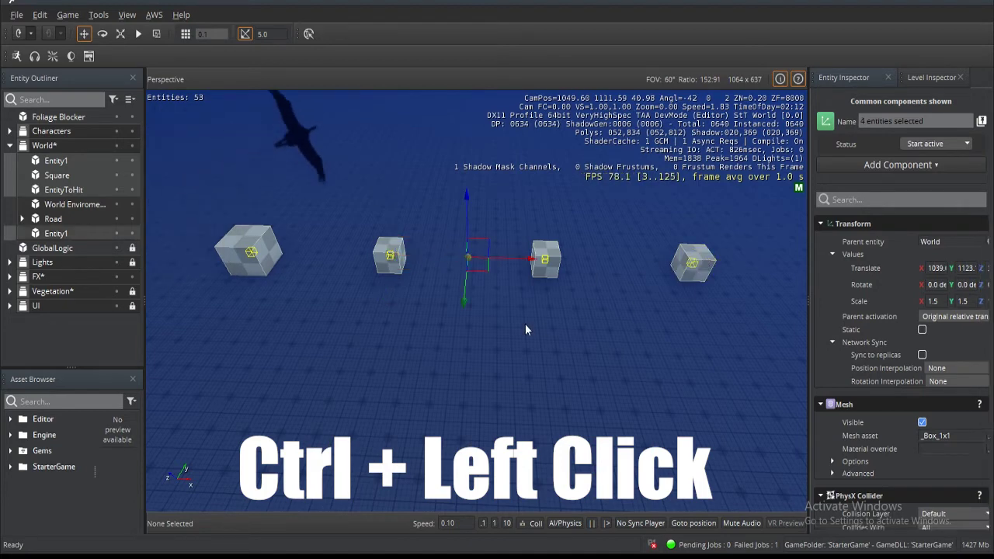
{"action": "left_click_drag", "start_coordinate": [517, 259], "coordinate": [525, 326]}
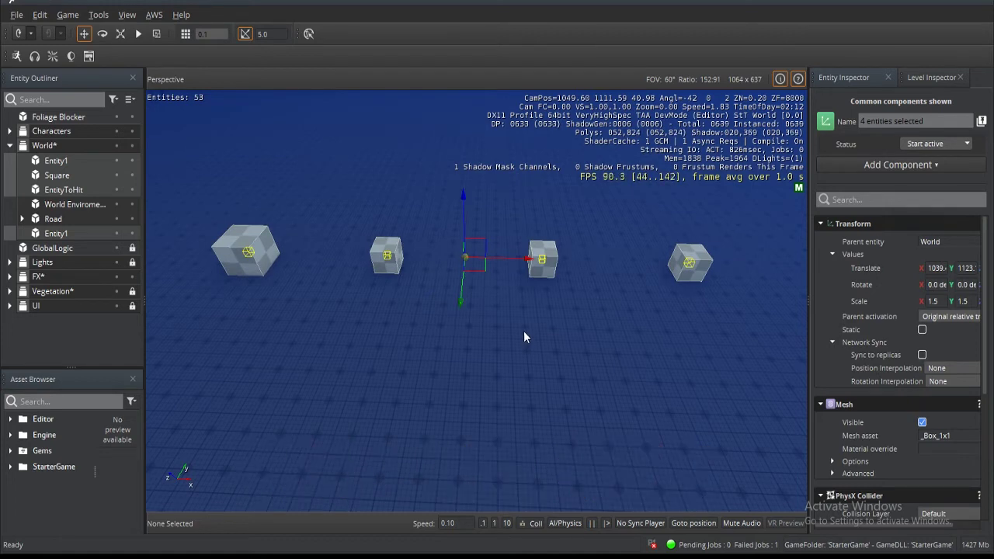
{"action": "left_click", "coordinate": [524, 334]}
{"action": "left_click", "coordinate": [543, 258]}
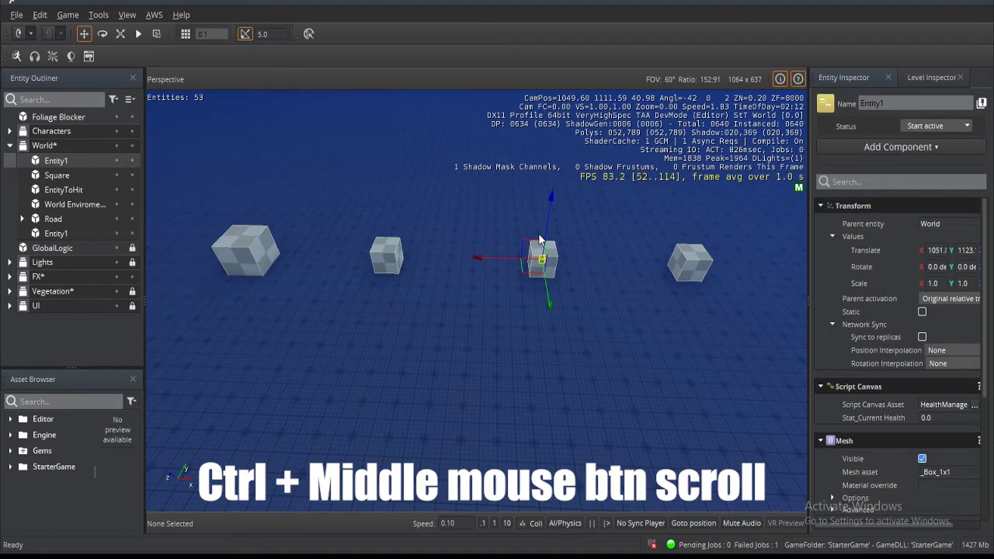
Toggle Entity1's gizmo between rotate and move with Ctrl+scroll, then deselect it.
{"action": "scroll", "coordinate": [539, 239], "scroll_direction": "down", "scroll_amount": 1, "text": "ctrl"}
{"action": "scroll", "coordinate": [540, 239], "scroll_direction": "up", "scroll_amount": 1, "text": "ctrl"}
{"action": "scroll", "coordinate": [540, 239], "scroll_direction": "down", "scroll_amount": 1, "text": "ctrl"}
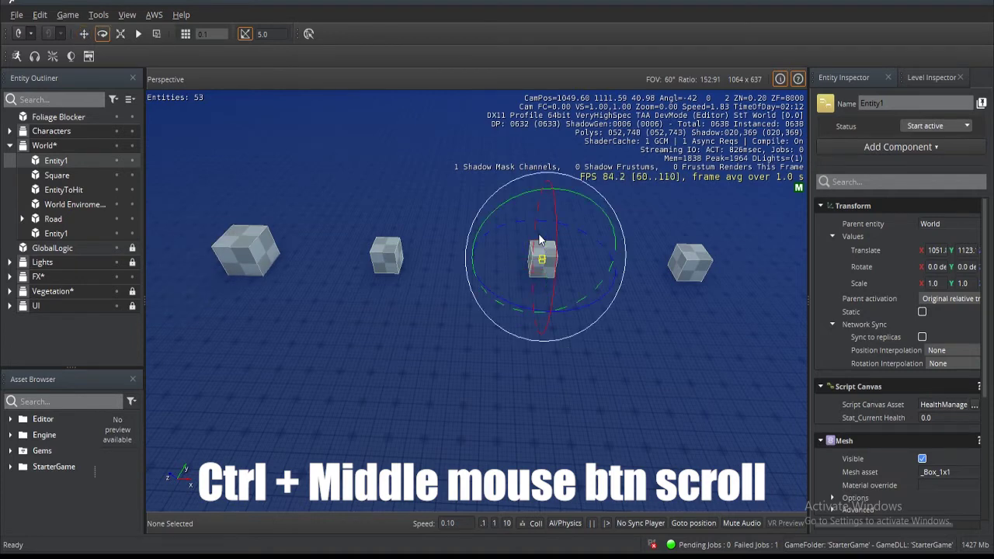
{"action": "scroll", "coordinate": [539, 239], "scroll_direction": "up", "scroll_amount": 1, "text": "ctrl"}
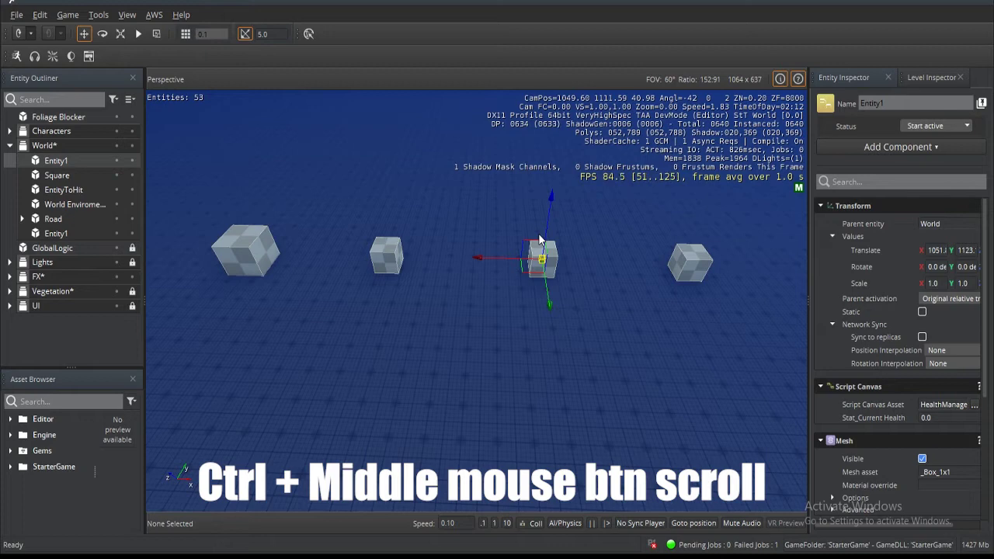
{"action": "left_click", "coordinate": [540, 232]}
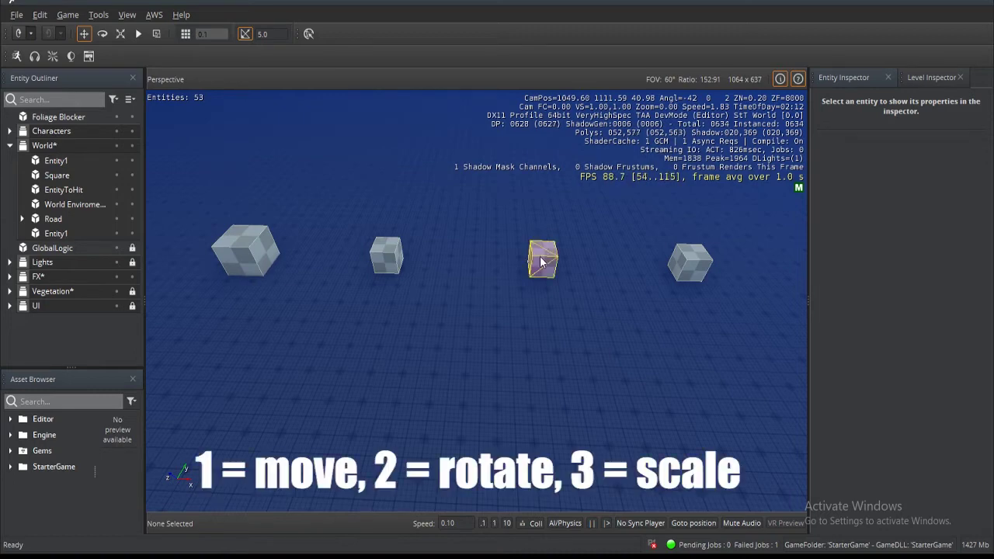
Select Entity1 and switch its gizmo to rotate (2), scale (3), then back to move (1).
{"action": "left_click", "coordinate": [542, 261]}
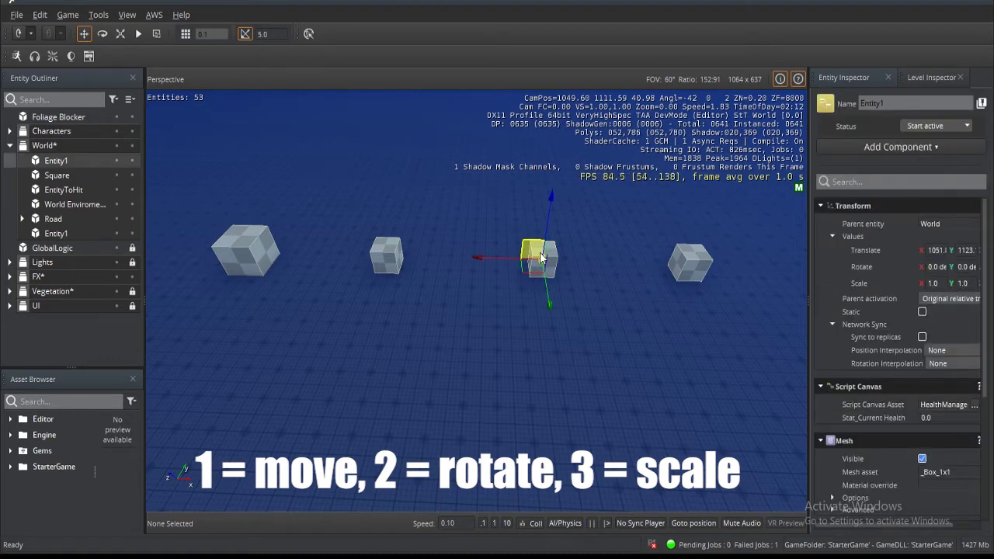
{"action": "key", "text": "2"}
{"action": "key", "text": "3"}
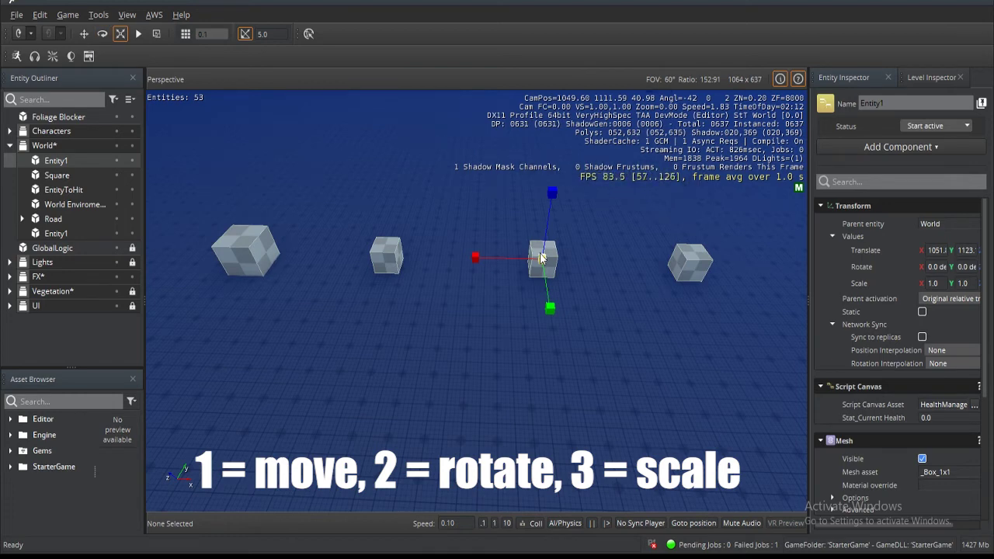
{"action": "key", "text": "2"}
{"action": "key", "text": "1"}
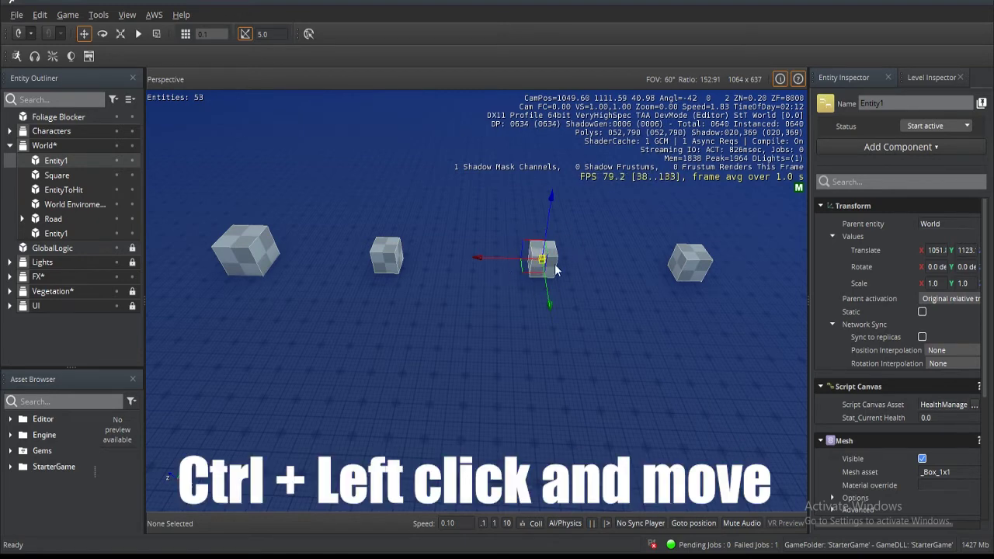
Ctrl-drag Entity1's manipulator down onto the ground, detaching the pivot from the cube.
{"action": "left_click_drag", "start_coordinate": [543, 262], "coordinate": [351, 379], "text": "ctrl"}
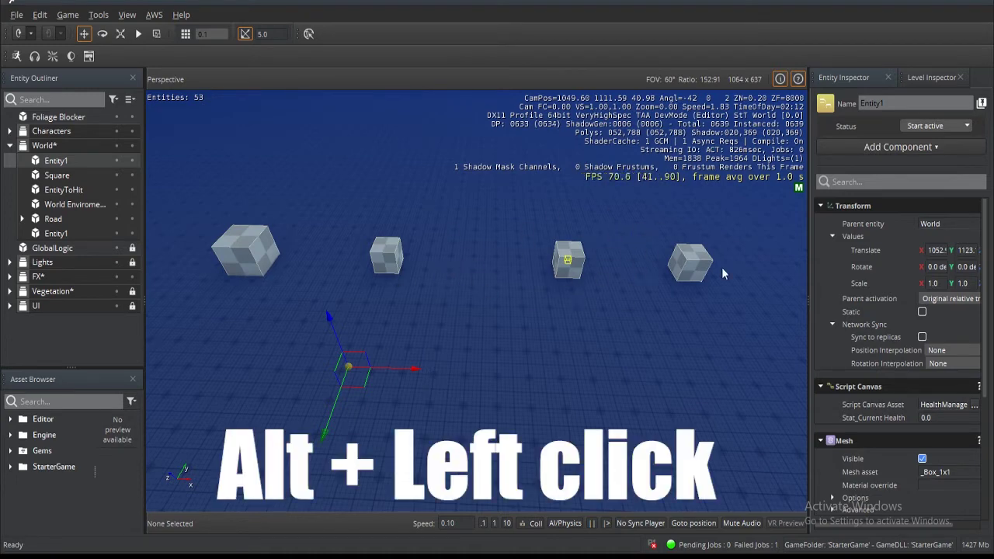
Snap the manipulator onto each cube in turn, then park the second cube's pivot in empty space.
{"action": "left_click", "coordinate": [571, 263], "text": "alt"}
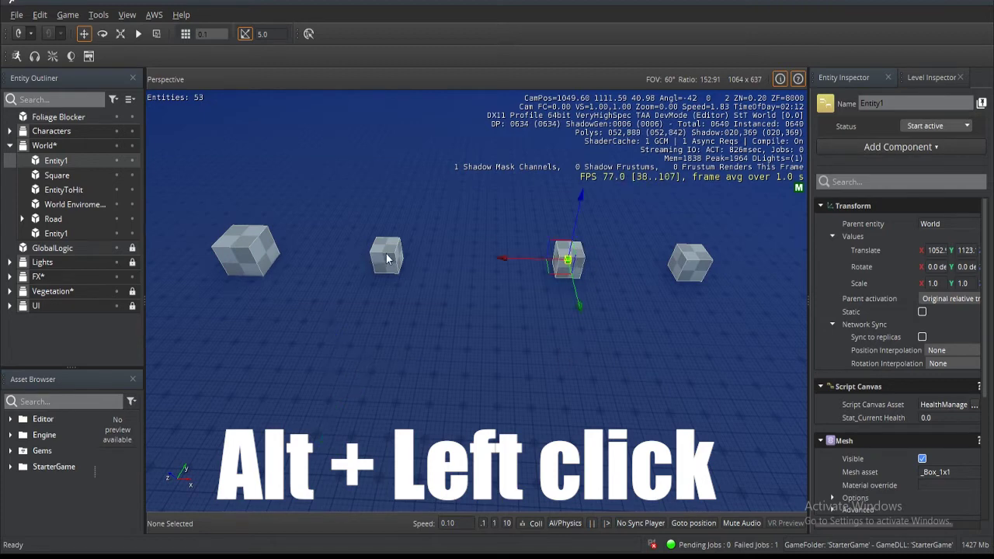
{"action": "left_click", "coordinate": [386, 257], "text": "alt"}
{"action": "left_click", "coordinate": [250, 255], "text": "alt"}
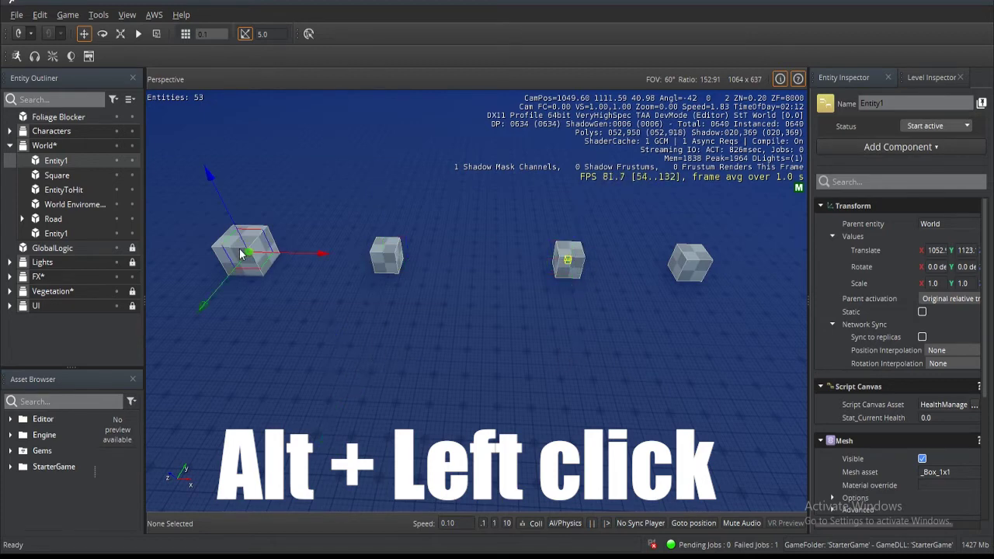
{"action": "left_click", "coordinate": [684, 265], "text": "alt"}
{"action": "left_click", "coordinate": [561, 267], "text": "alt"}
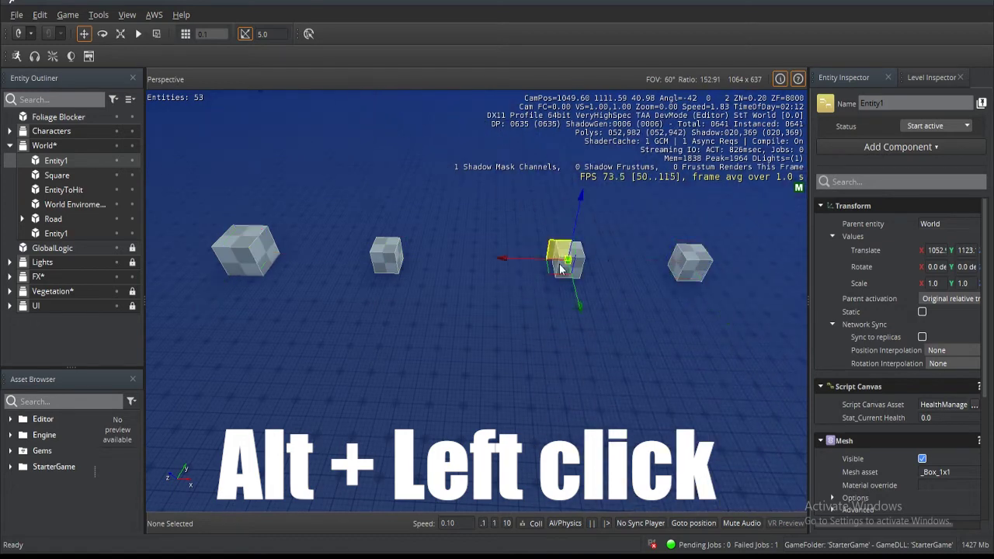
{"action": "left_click", "coordinate": [385, 263], "text": "alt"}
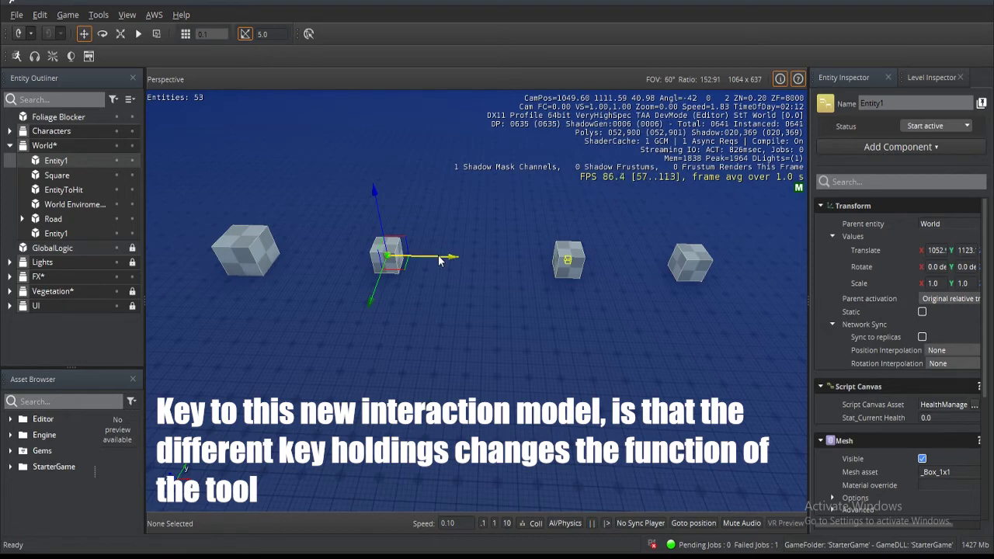
{"action": "left_click_drag", "start_coordinate": [439, 262], "coordinate": [459, 326], "text": "ctrl+alt"}
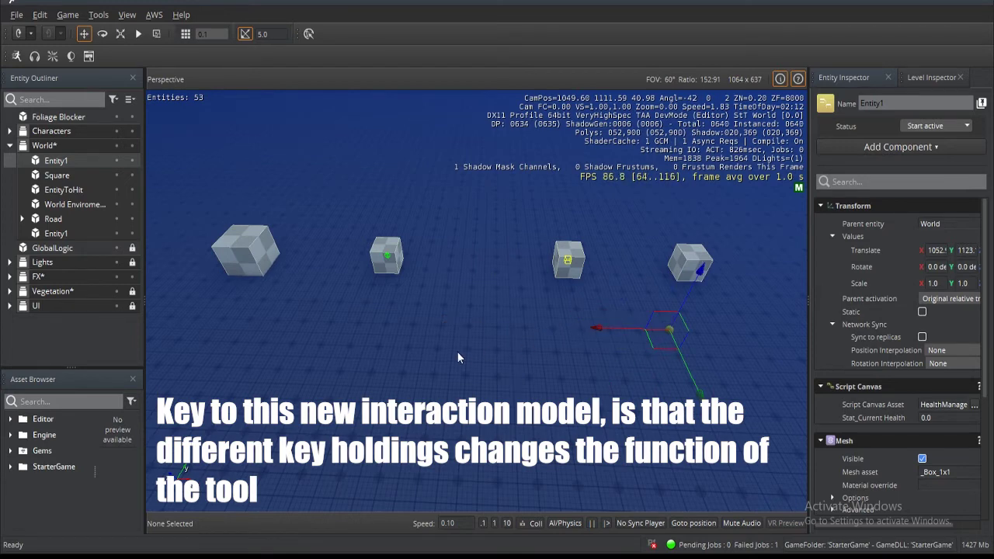
{"action": "left_click", "coordinate": [458, 357]}
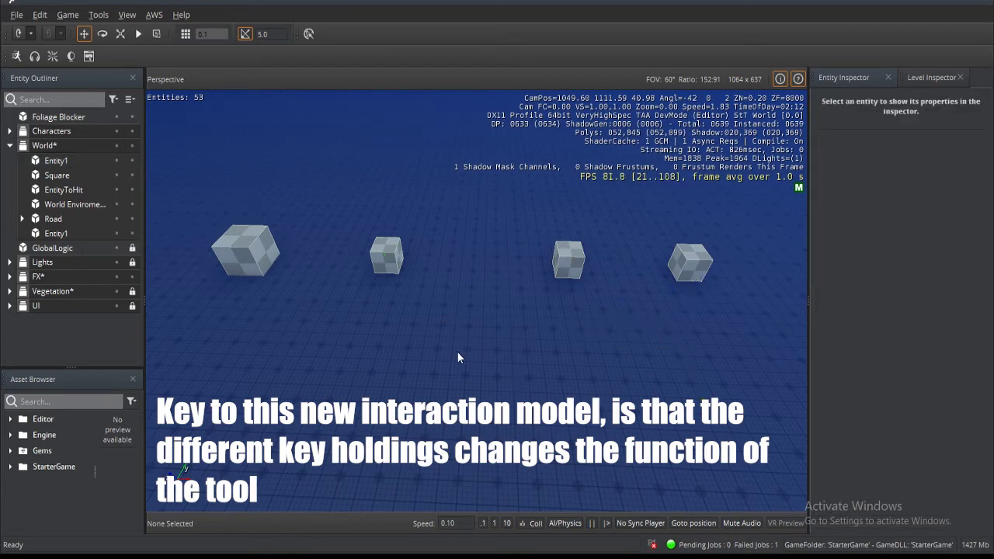
{"action": "left_click", "coordinate": [570, 261]}
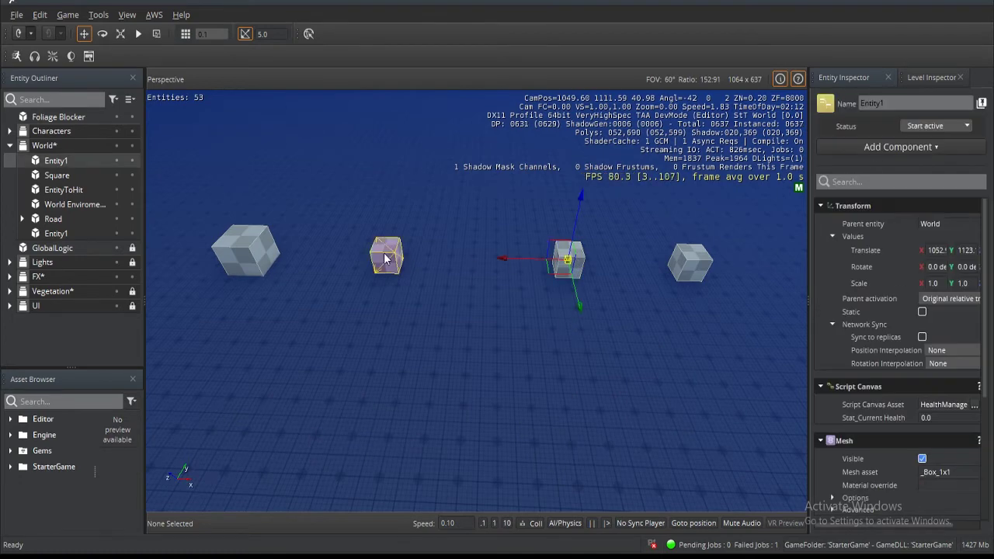
{"action": "left_click", "coordinate": [386, 259], "text": "ctrl"}
{"action": "left_click", "coordinate": [242, 250], "text": "ctrl"}
{"action": "left_click", "coordinate": [689, 262], "text": "ctrl"}
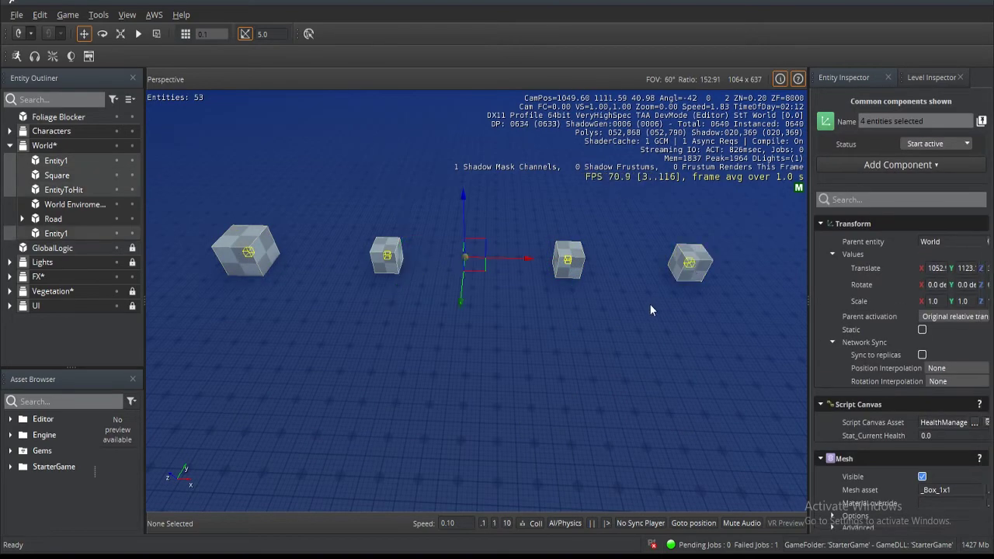
{"action": "left_click", "coordinate": [381, 260], "text": "ctrl+alt"}
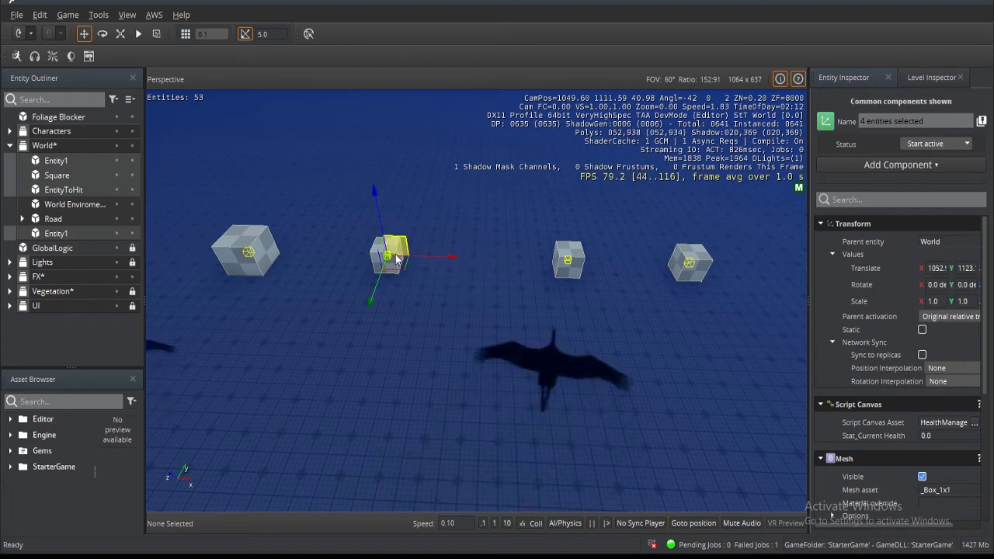
{"action": "key", "text": "2"}
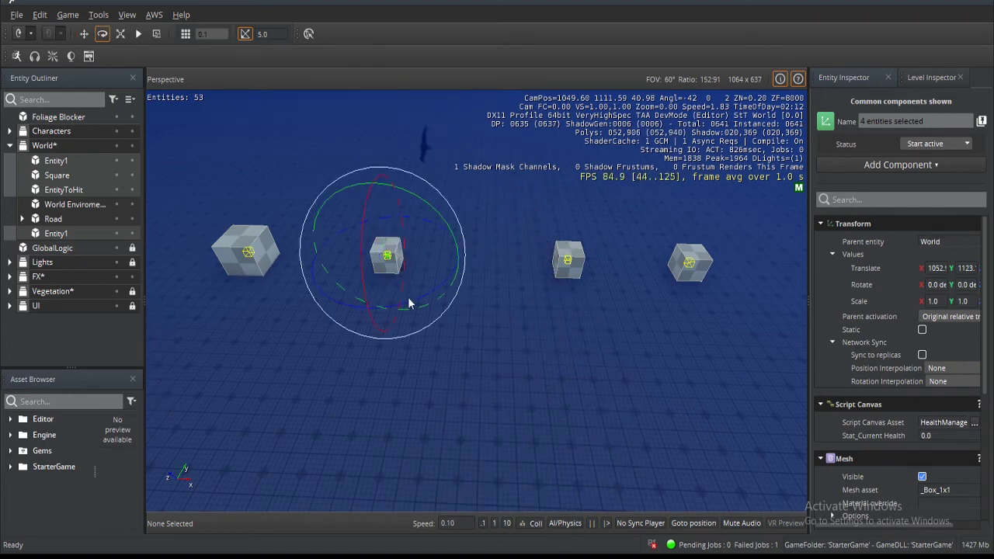
{"action": "left_click_drag", "start_coordinate": [409, 303], "coordinate": [502, 288]}
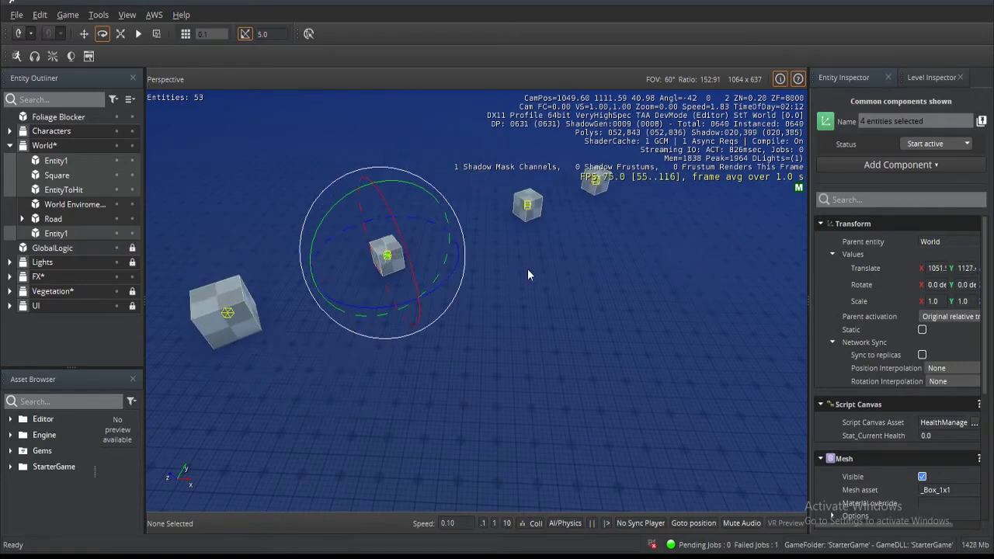
{"action": "key", "text": "1"}
{"action": "right_click_drag", "start_coordinate": [597, 189], "coordinate": [586, 317]}
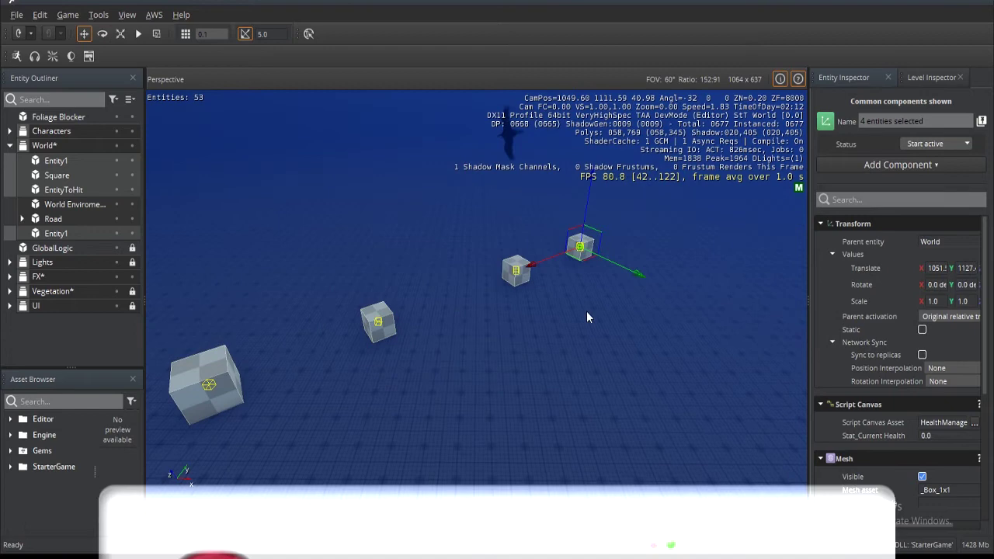
{"action": "key", "text": "2"}
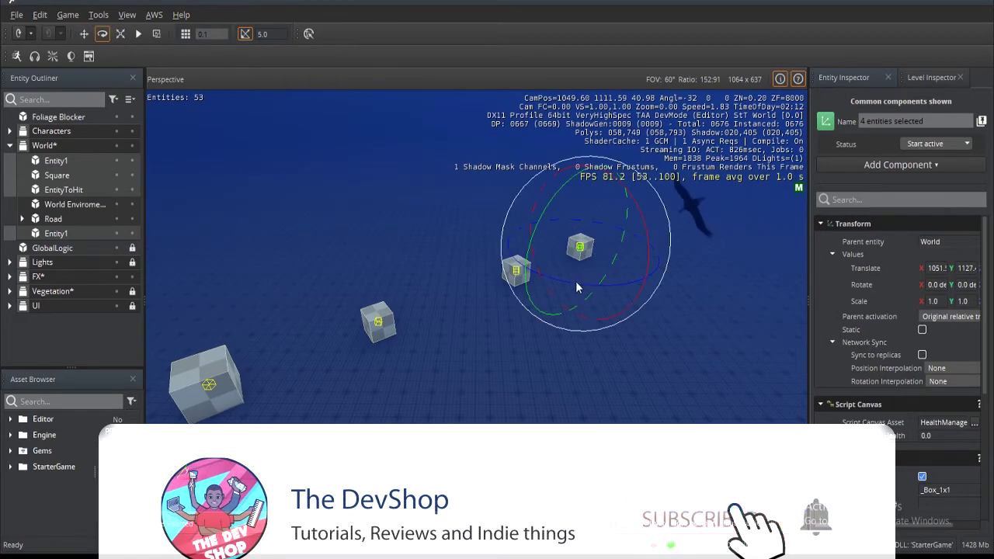
{"action": "left_click_drag", "start_coordinate": [576, 288], "coordinate": [526, 287]}
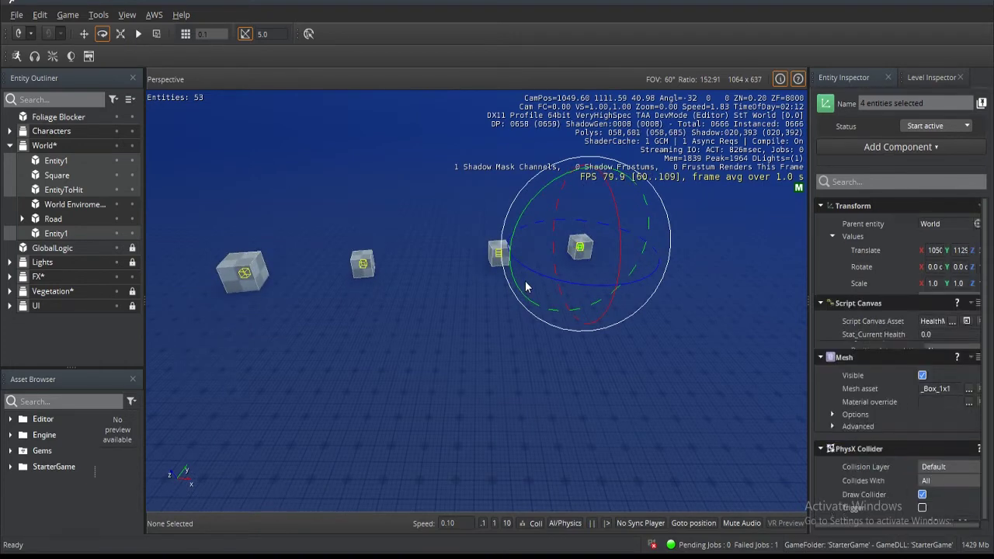
{"action": "key", "text": "ctrl+z"}
{"action": "key", "text": "ctrl+z"}
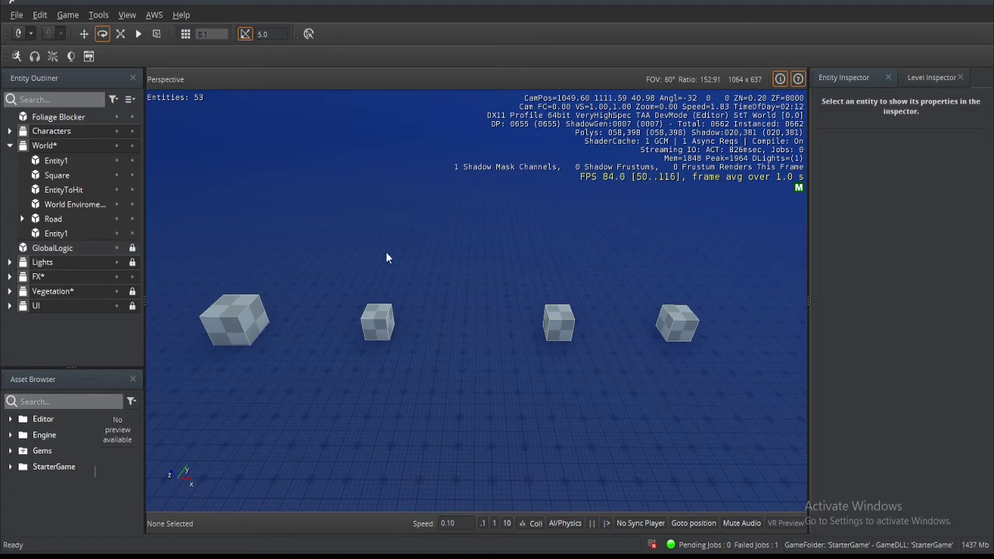
Select EntityToHit and Entity1 together with the move manipulator (1).
{"action": "left_click", "coordinate": [378, 322]}
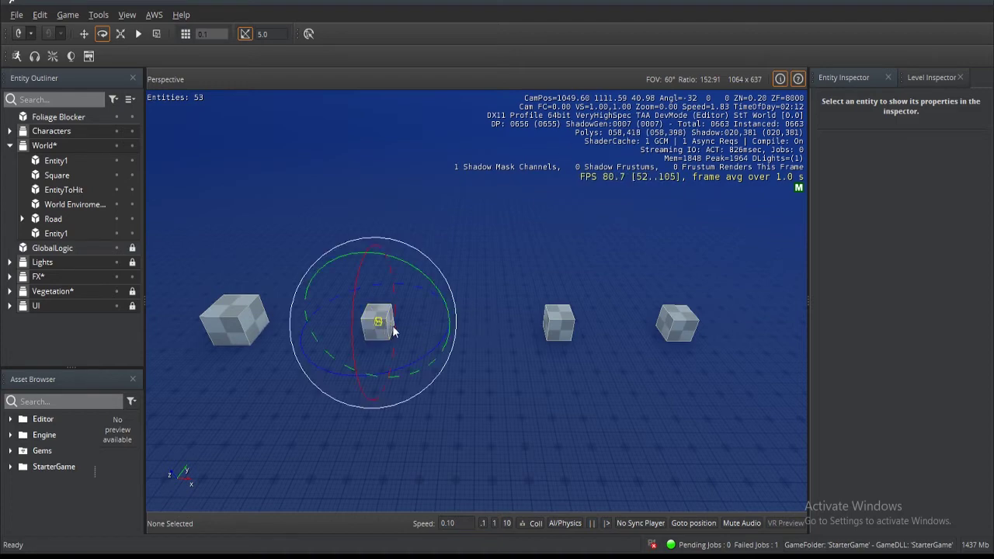
{"action": "key", "text": "1"}
{"action": "left_click", "coordinate": [560, 325], "text": "ctrl"}
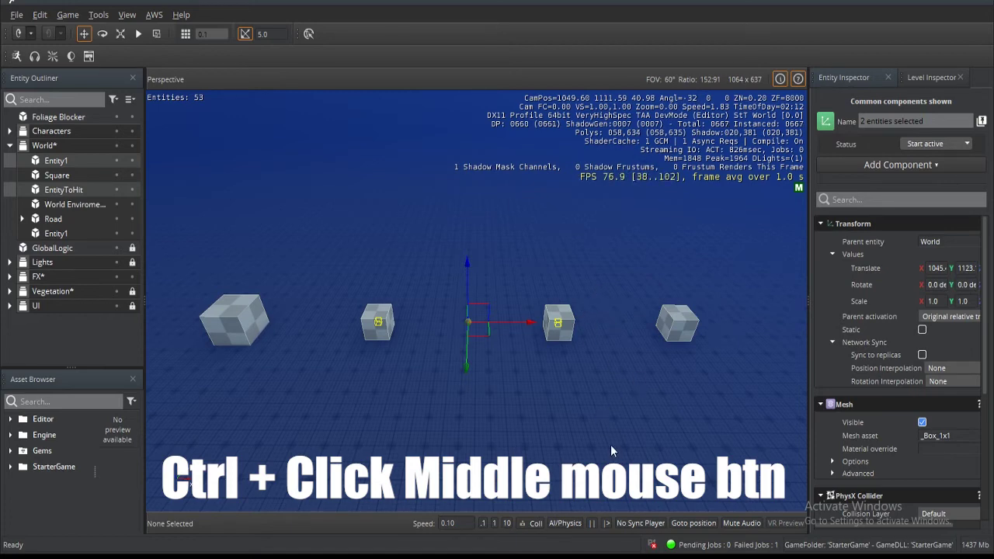
Teleport both cubes around the grid with Ctrl+middle-click, ending in the middle of the row.
{"action": "middle_click", "coordinate": [639, 458], "text": "ctrl"}
{"action": "middle_click", "coordinate": [410, 317], "text": "ctrl"}
{"action": "middle_click", "coordinate": [599, 250], "text": "ctrl"}
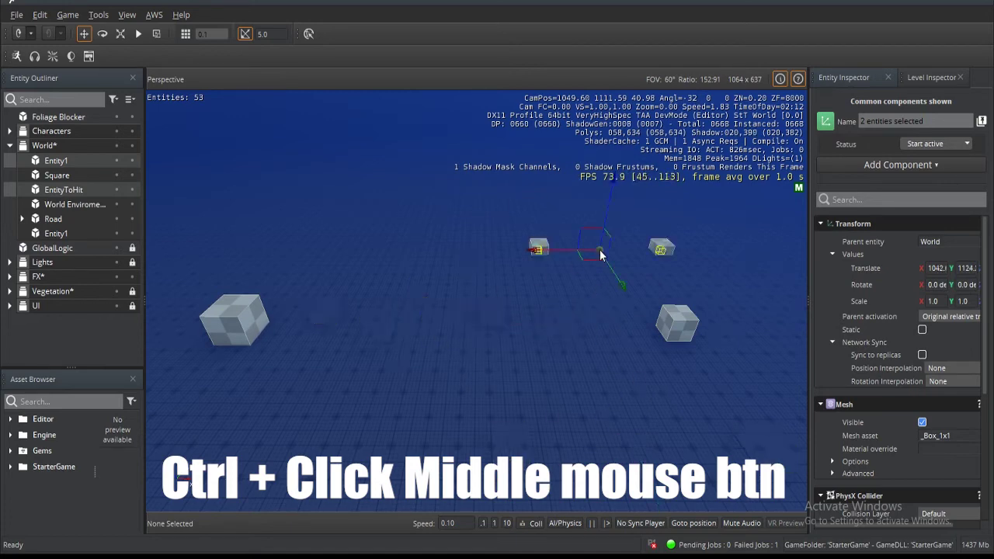
{"action": "middle_click", "coordinate": [385, 217], "text": "ctrl"}
{"action": "middle_click", "coordinate": [341, 373], "text": "ctrl"}
{"action": "middle_click", "coordinate": [594, 390], "text": "ctrl"}
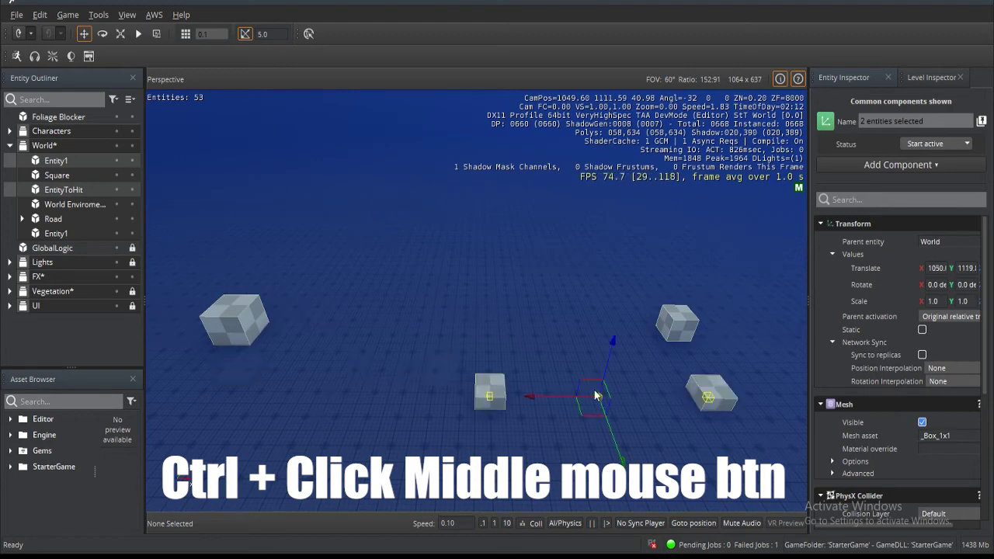
{"action": "middle_click", "coordinate": [521, 243], "text": "ctrl"}
{"action": "middle_click", "coordinate": [349, 241], "text": "ctrl"}
{"action": "middle_click", "coordinate": [348, 365], "text": "ctrl"}
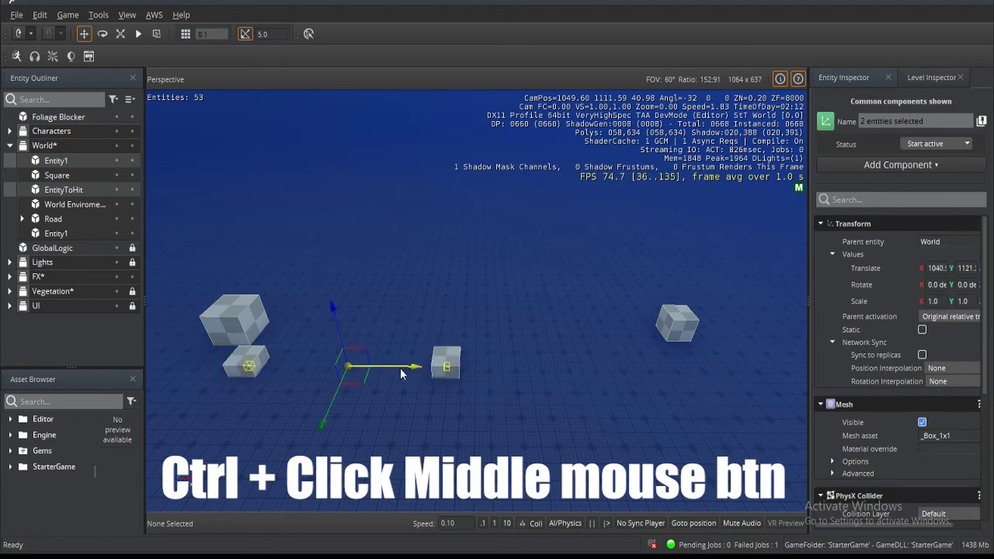
{"action": "middle_click", "coordinate": [590, 383], "text": "ctrl"}
{"action": "middle_click", "coordinate": [543, 241], "text": "ctrl"}
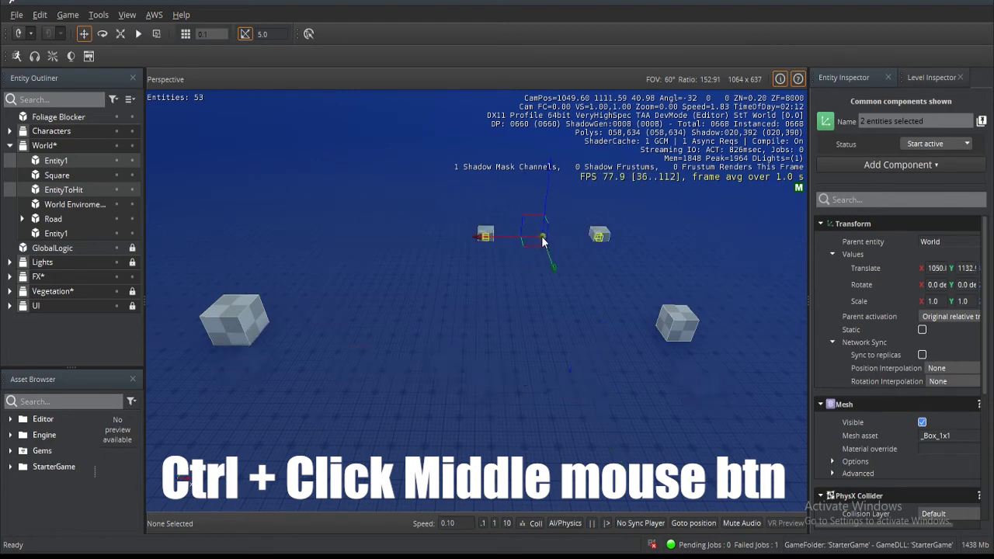
{"action": "middle_click", "coordinate": [403, 324], "text": "ctrl"}
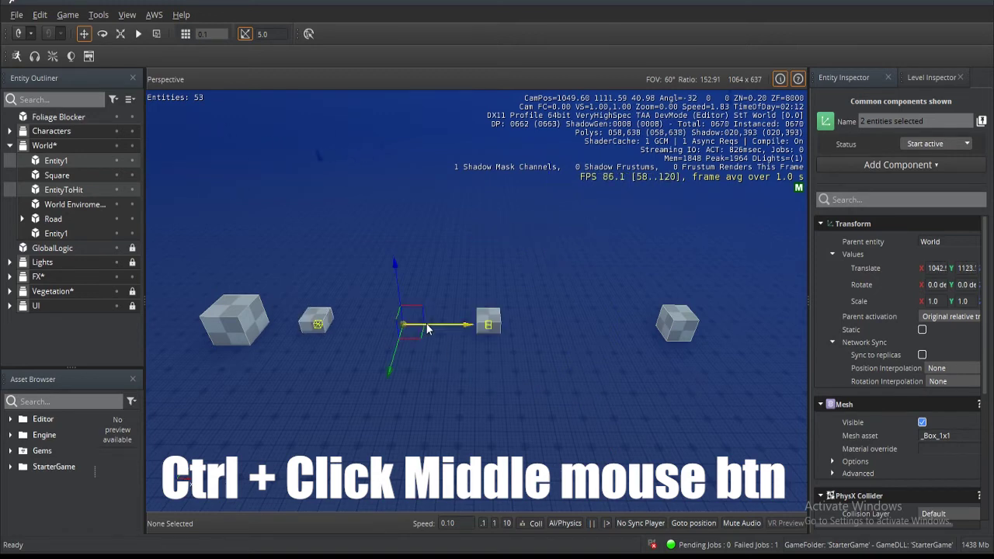
Undo back to the original row, then teleport Entity1 around until it sits between the neighbouring cubes.
{"action": "key", "text": "ctrl+z"}
{"action": "key", "text": "ctrl+z"}
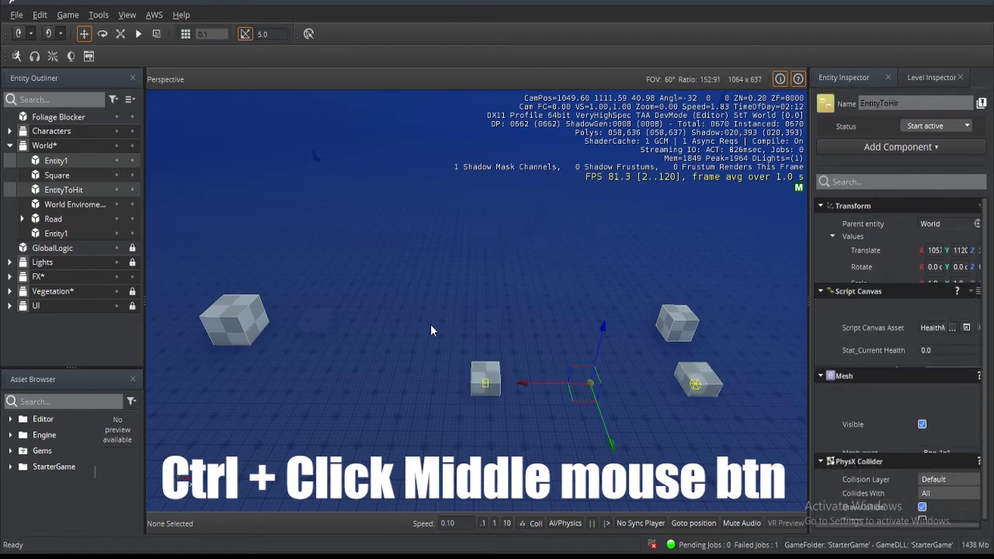
{"action": "key", "text": "ctrl+z"}
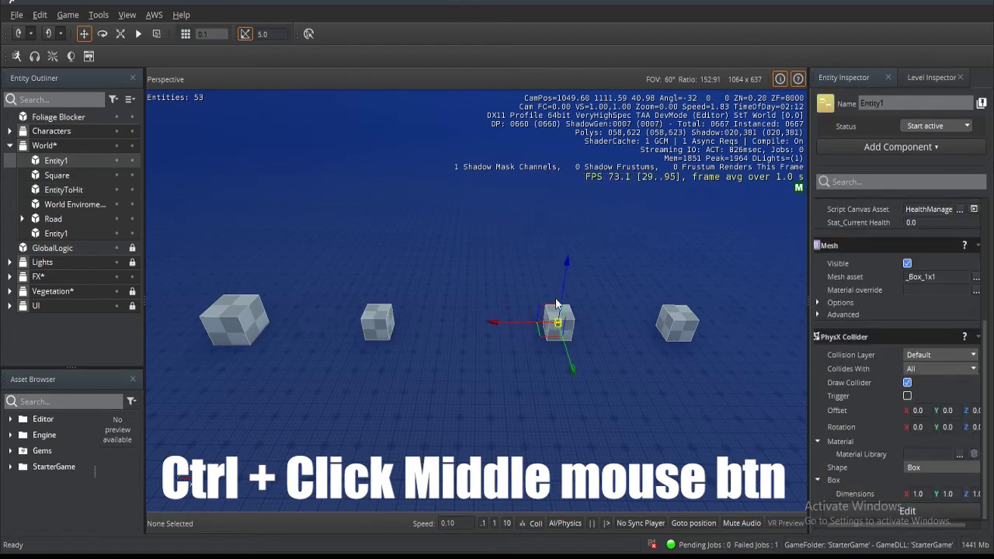
{"action": "middle_click", "coordinate": [482, 271], "text": "ctrl"}
{"action": "middle_click", "coordinate": [582, 305], "text": "ctrl"}
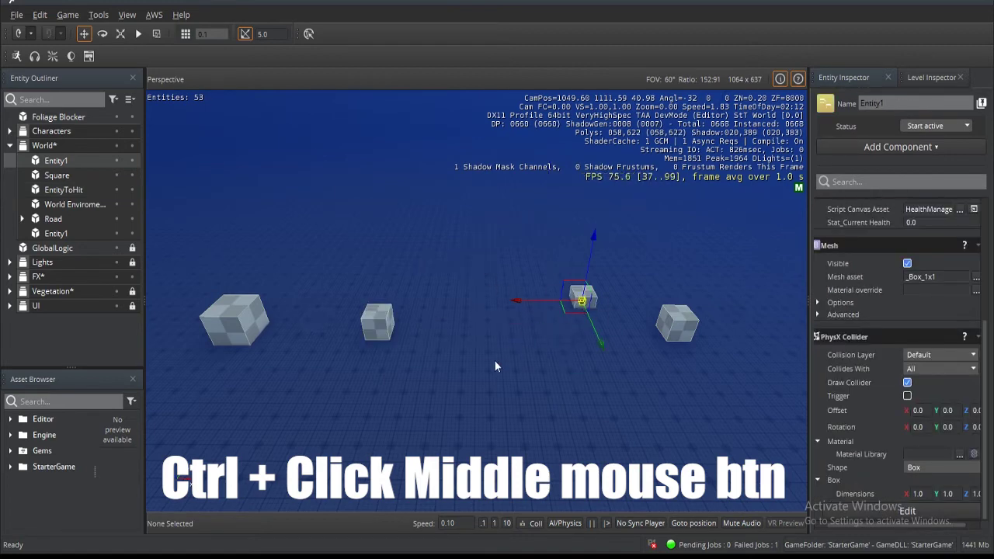
{"action": "middle_click", "coordinate": [492, 363], "text": "ctrl"}
{"action": "middle_click", "coordinate": [547, 326], "text": "ctrl"}
{"action": "middle_click", "coordinate": [470, 298], "text": "ctrl"}
{"action": "middle_click", "coordinate": [463, 374], "text": "ctrl"}
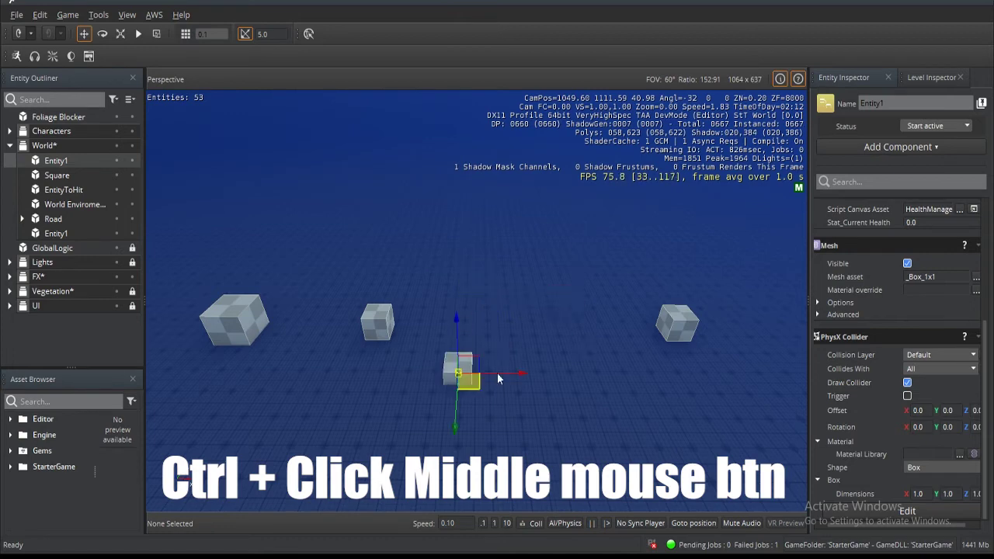
{"action": "middle_click", "coordinate": [589, 379], "text": "ctrl"}
{"action": "middle_click", "coordinate": [540, 309], "text": "ctrl"}
{"action": "middle_click", "coordinate": [458, 363], "text": "ctrl"}
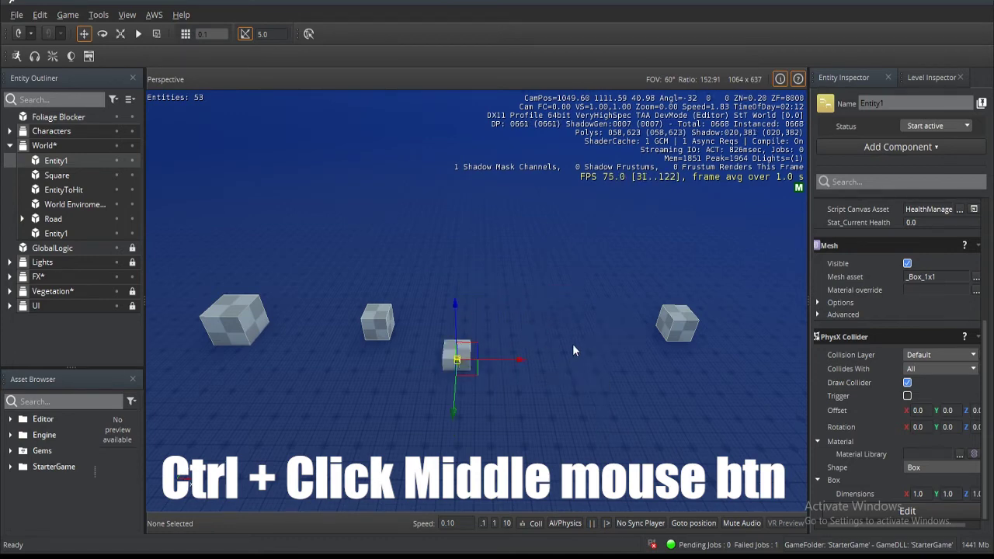
{"action": "middle_click", "coordinate": [575, 348], "text": "ctrl"}
{"action": "middle_click", "coordinate": [512, 309], "text": "ctrl"}
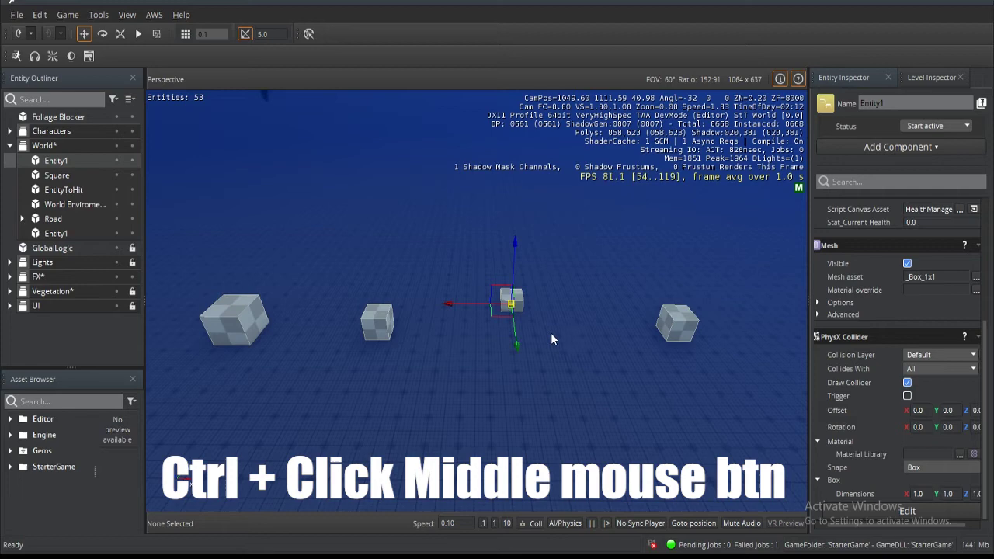
Drop Entity1 at its final spot, then reselect it and spin it on its vertical axis.
{"action": "middle_click", "coordinate": [512, 329], "text": "ctrl"}
{"action": "left_click", "coordinate": [532, 313]}
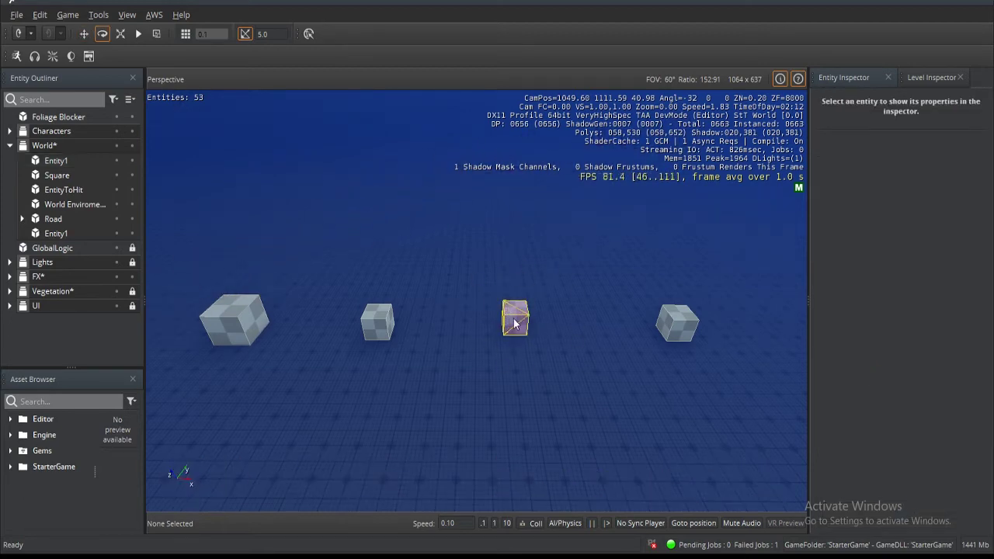
{"action": "left_click", "coordinate": [514, 317]}
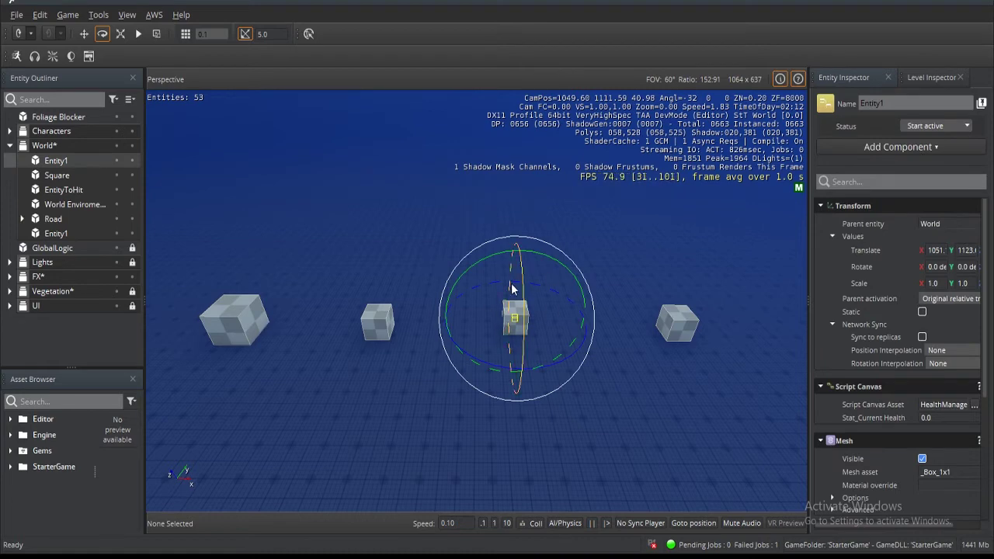
{"action": "key", "text": "1"}
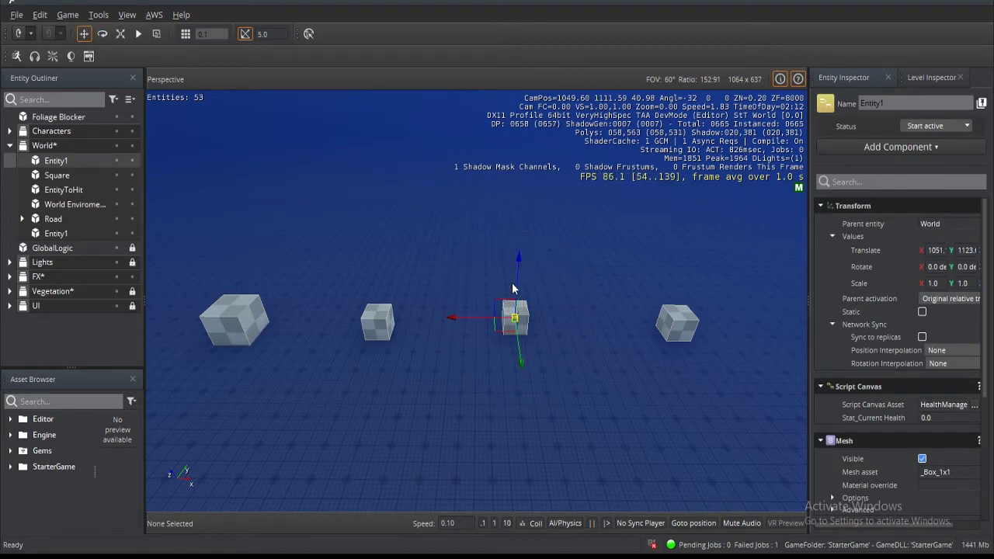
{"action": "key", "text": "2"}
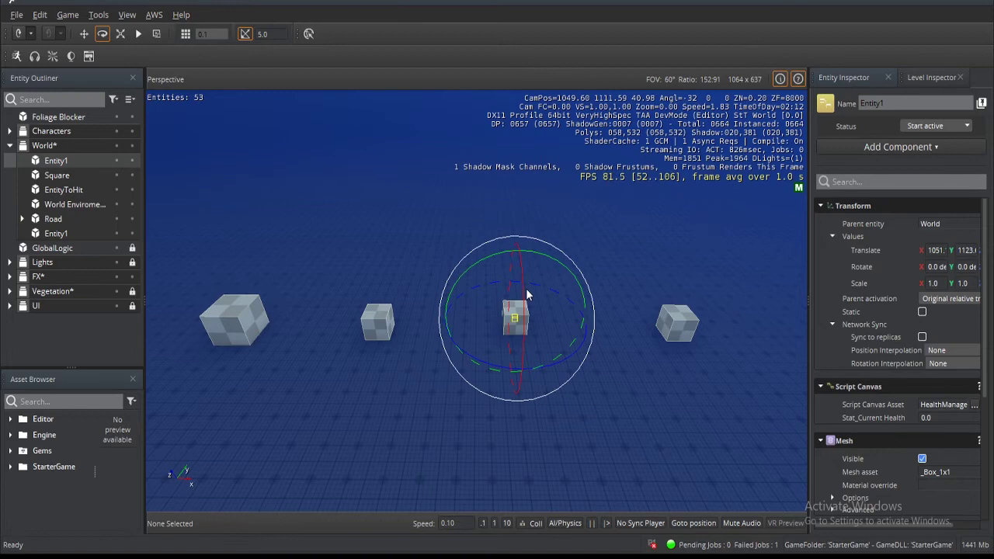
{"action": "left_click_drag", "start_coordinate": [492, 366], "coordinate": [565, 373]}
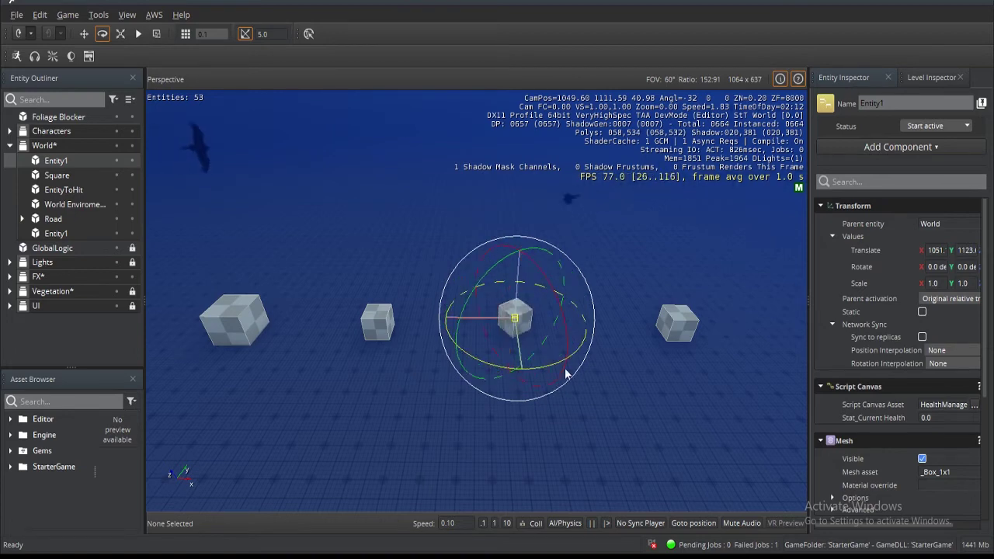
{"action": "left_click", "coordinate": [506, 415]}
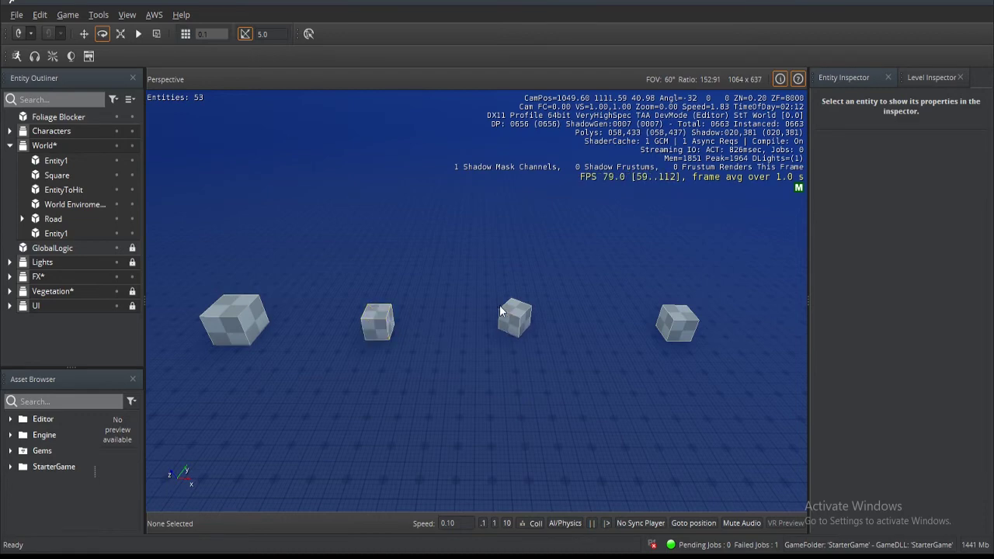
Rotate EntityToHit to a new angle, then tilt the large Square cube with its rotate ring.
{"action": "left_click", "coordinate": [378, 320]}
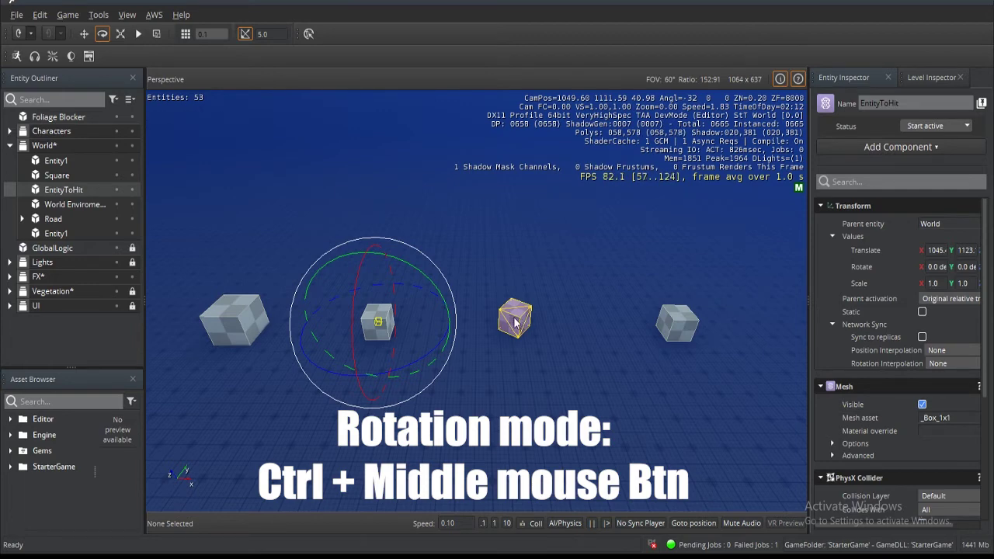
{"action": "middle_click_drag", "start_coordinate": [515, 322], "coordinate": [516, 318], "text": "ctrl"}
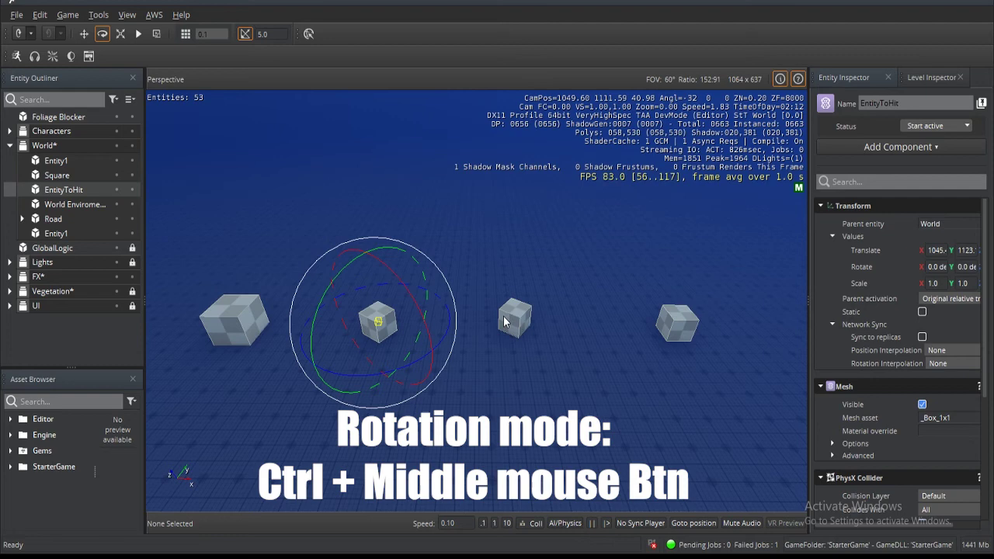
{"action": "left_click", "coordinate": [237, 315]}
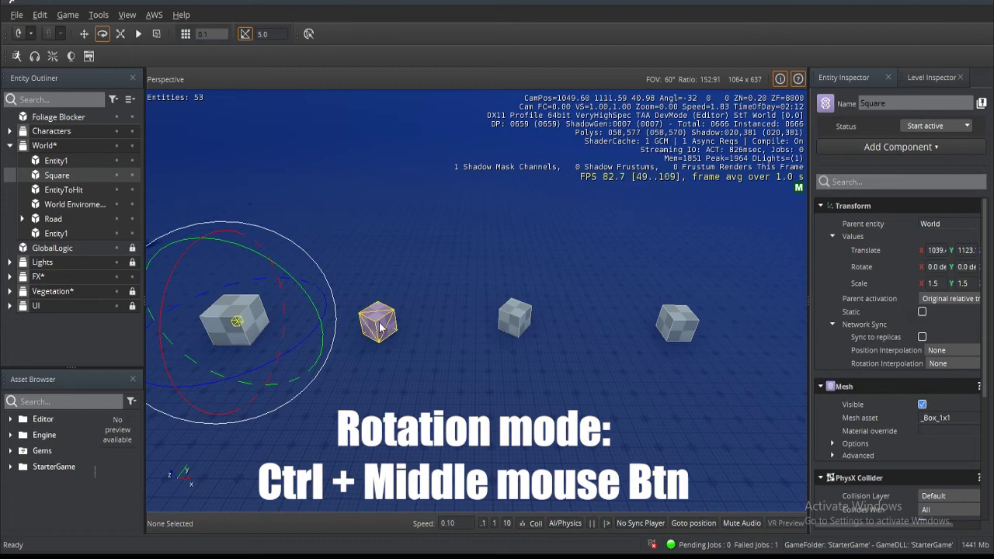
{"action": "middle_click_drag", "start_coordinate": [380, 328], "coordinate": [308, 286], "text": "ctrl"}
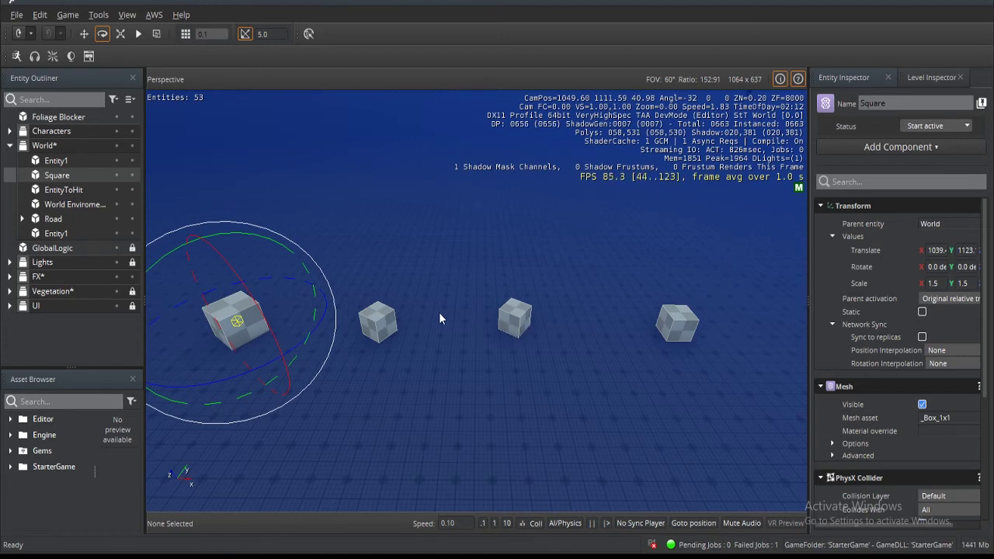
Add the other cubes to the selection, rotate the group in three ring drags, then deselect.
{"action": "left_click", "coordinate": [518, 325], "text": "ctrl"}
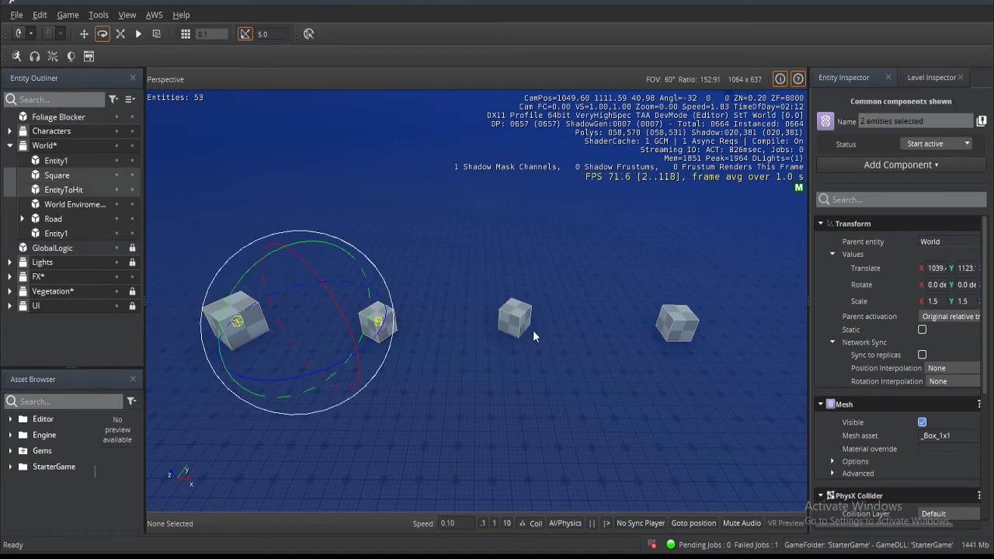
{"action": "left_click", "coordinate": [673, 321], "text": "ctrl"}
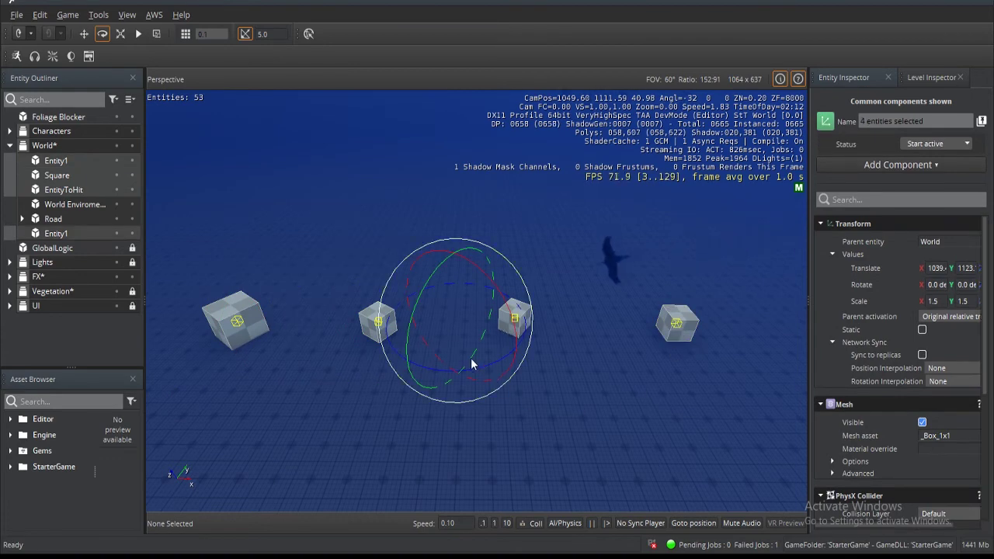
{"action": "left_click_drag", "start_coordinate": [474, 373], "coordinate": [595, 347]}
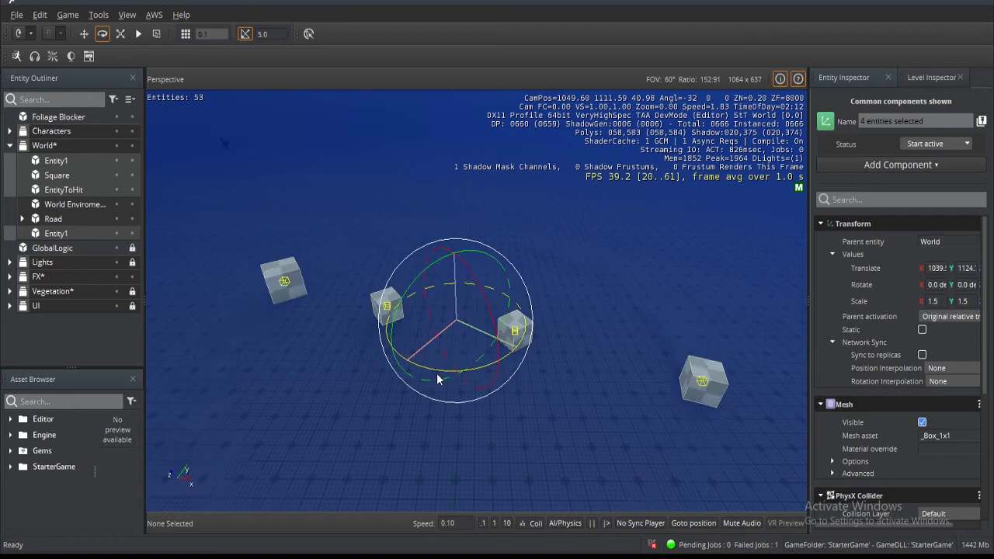
{"action": "left_click_drag", "start_coordinate": [437, 379], "coordinate": [479, 393]}
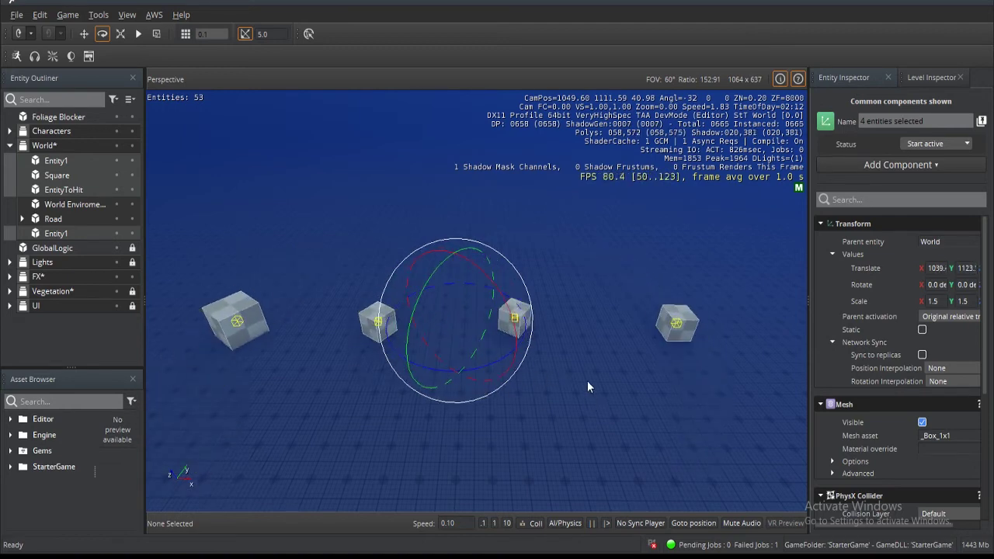
{"action": "left_click_drag", "start_coordinate": [501, 368], "coordinate": [505, 342]}
{"action": "left_click", "coordinate": [425, 331]}
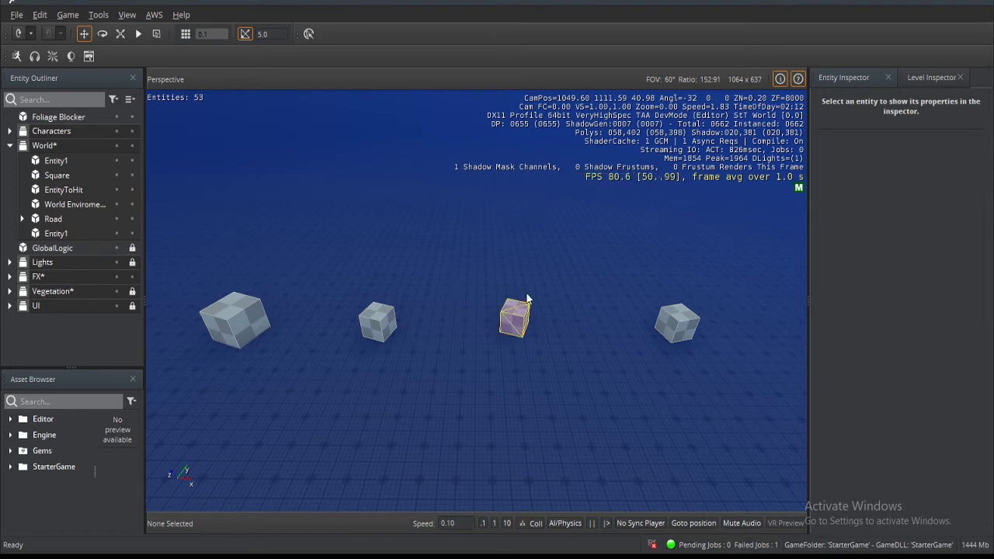
Snap the middle Entity1 cube onto the EntityToHit cube's position with Ctrl+middle-click.
{"action": "left_click", "coordinate": [517, 320]}
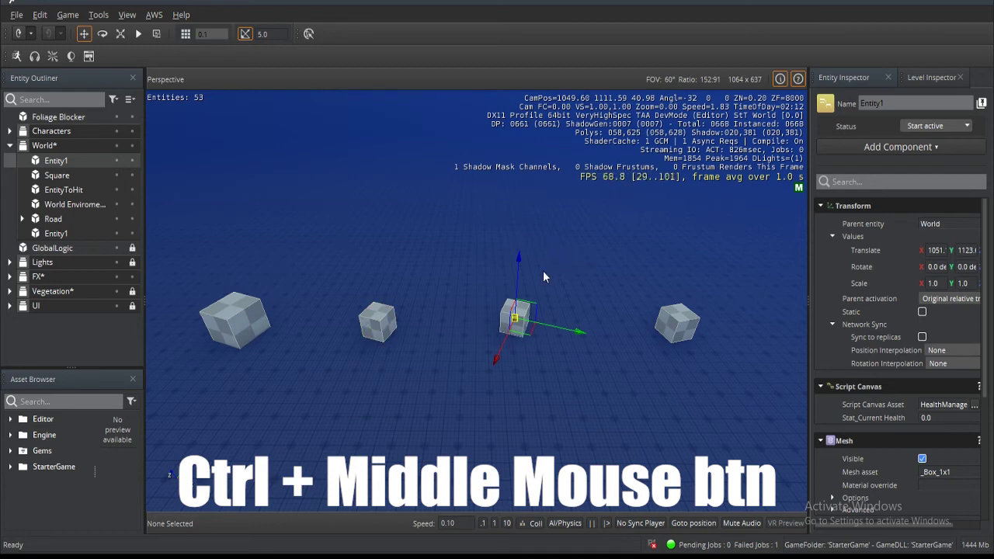
{"action": "middle_click", "coordinate": [379, 328], "text": "ctrl"}
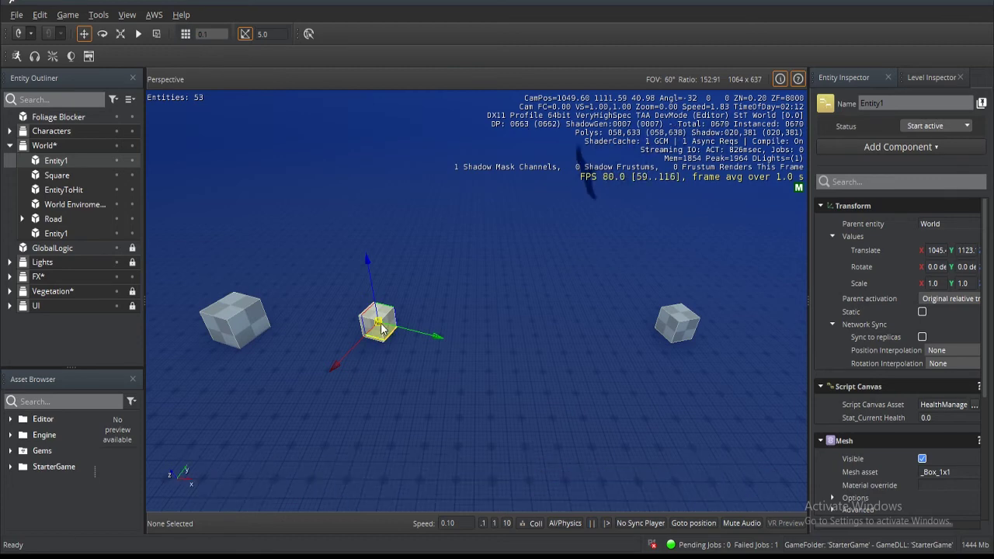
{"action": "left_click", "coordinate": [550, 326]}
Select the right-most Entity1 cube, then deselect it and select the large Square cube.
{"action": "left_click", "coordinate": [674, 318]}
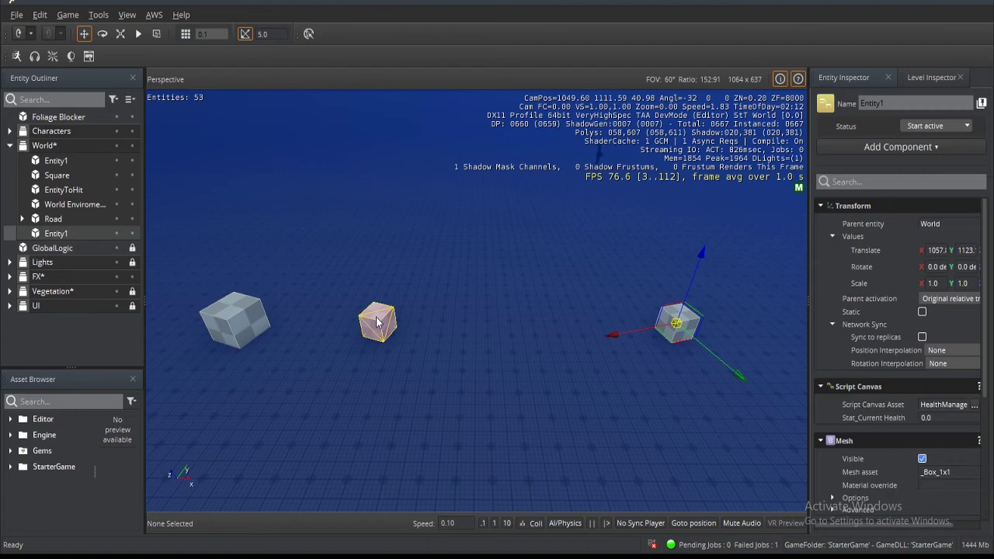
{"action": "left_click", "coordinate": [424, 375]}
{"action": "left_click", "coordinate": [229, 317]}
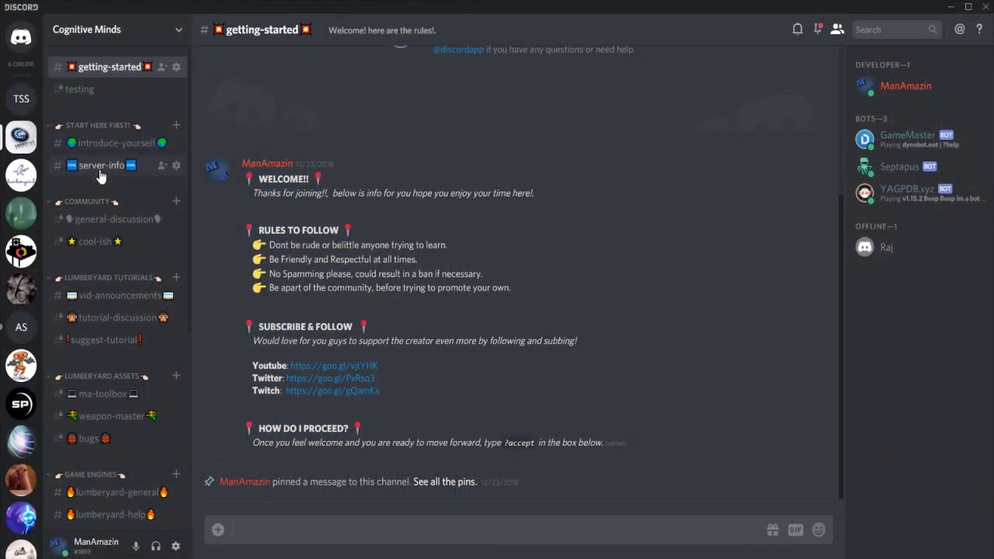
View the lumberyard-general and lumberyard-help channels, ending on lumberyard-cool-stuff.
{"action": "scroll", "coordinate": [130, 396], "scroll_direction": "down", "scroll_amount": 5}
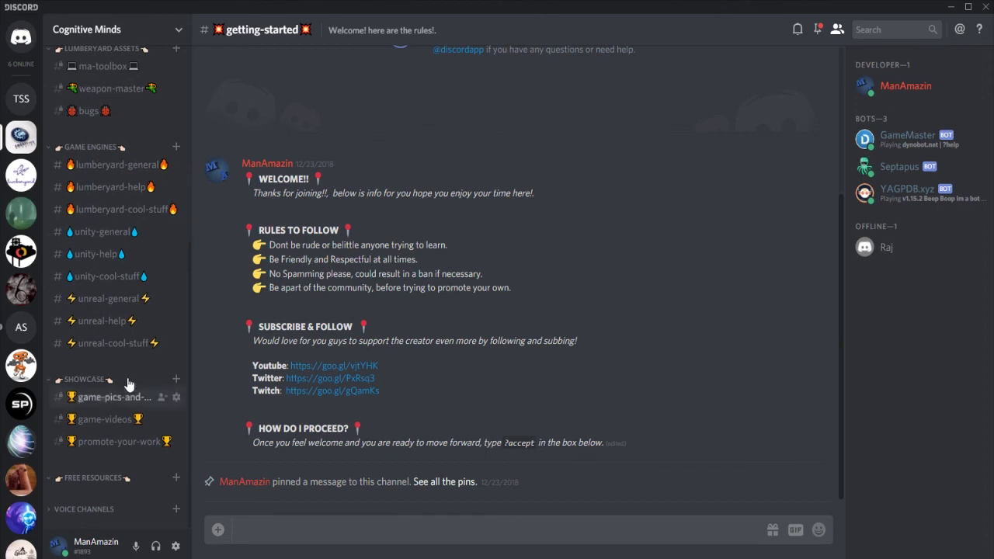
{"action": "left_click", "coordinate": [118, 166]}
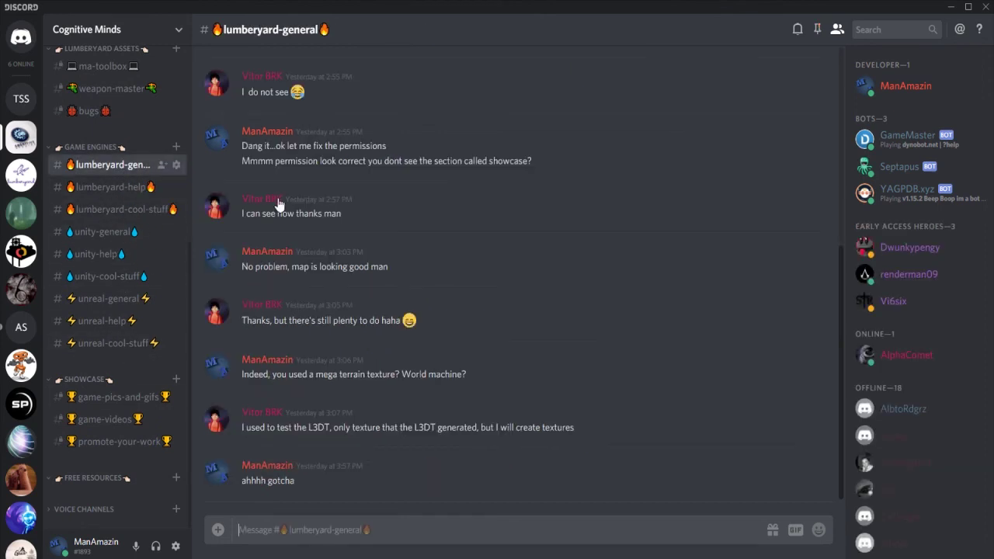
{"action": "left_click", "coordinate": [109, 189]}
{"action": "left_click", "coordinate": [112, 211]}
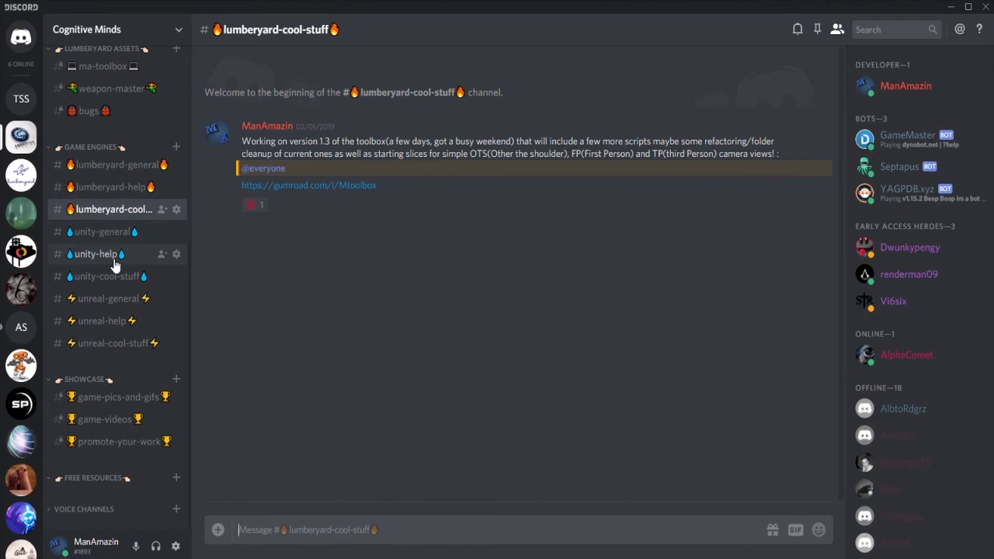